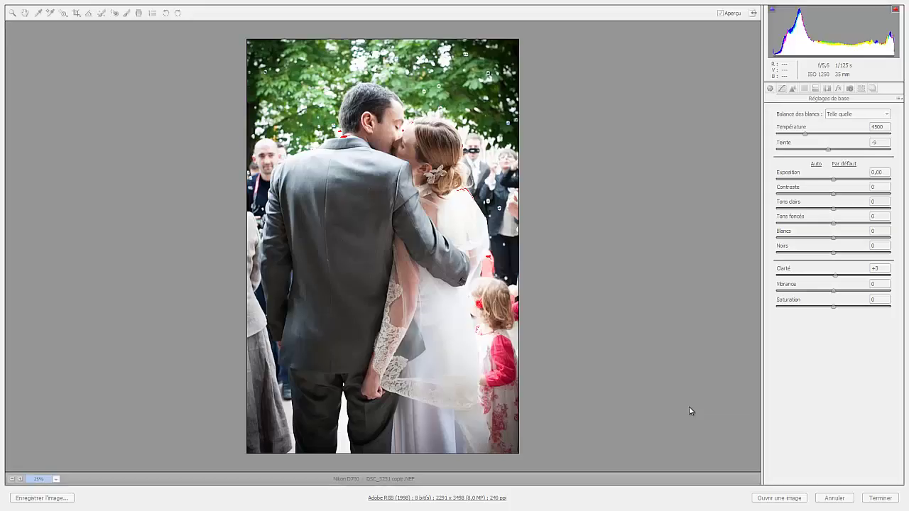
Set highlights to -56, whites -58, blacks -33 and contrast +17, checking the clipping warning.
left_click(597, 353)
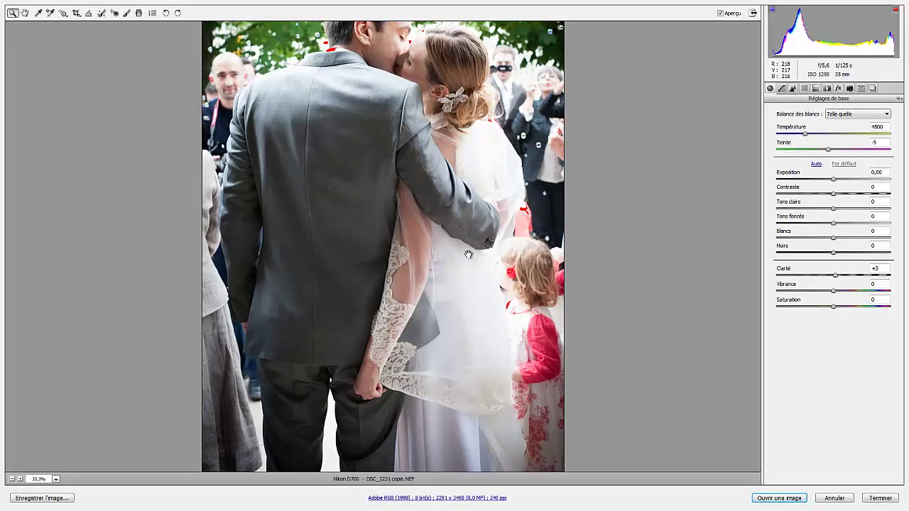
key("ctrl+minus")
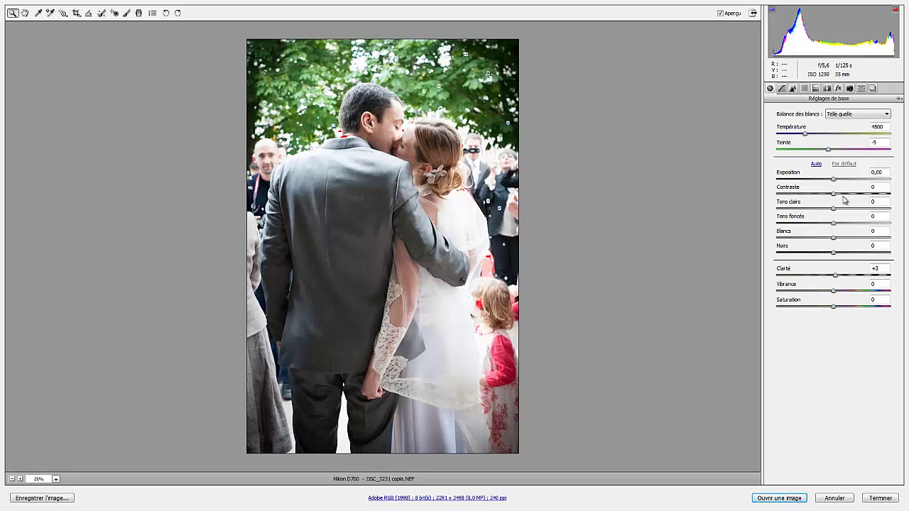
left_click_drag(834, 209, 872, 208)
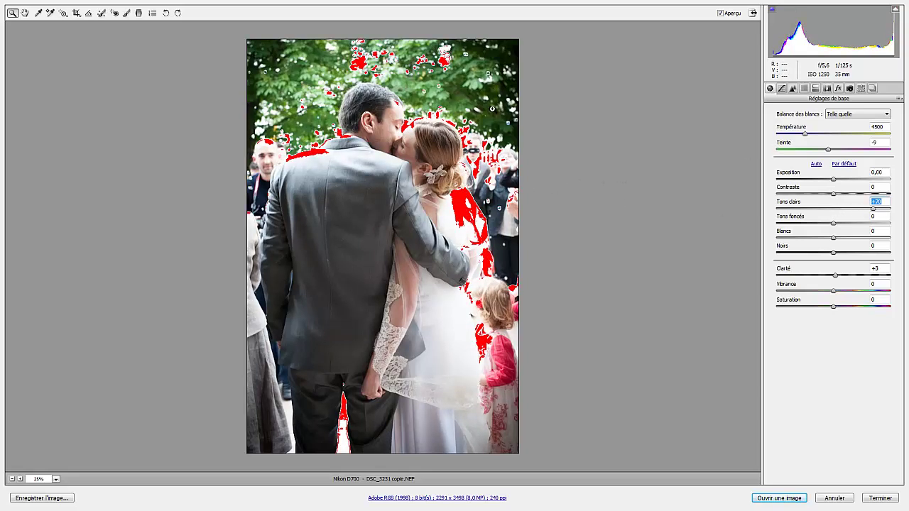
left_click(896, 12)
left_click(896, 12)
left_click_drag(875, 207, 803, 209)
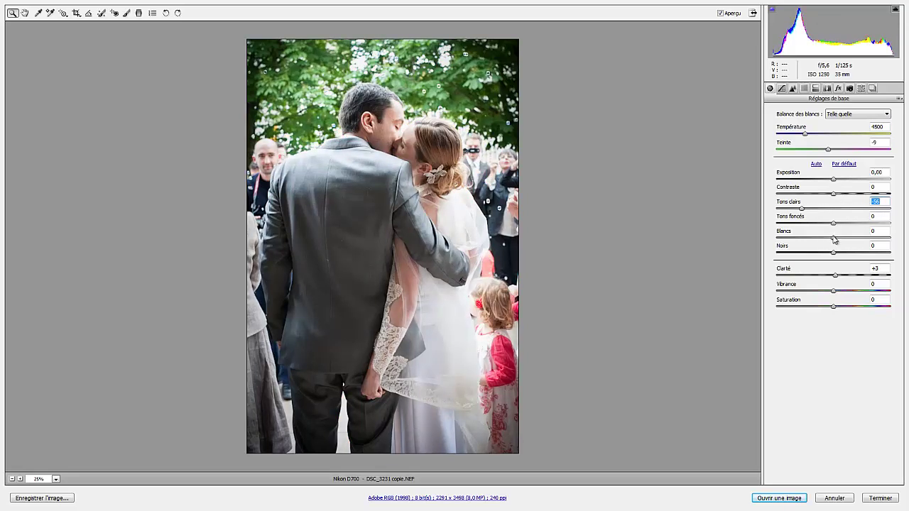
mouse_move(833, 238)
left_mouse_down()
mouse_move(798, 239)
mouse_move(814, 256)
left_mouse_up()
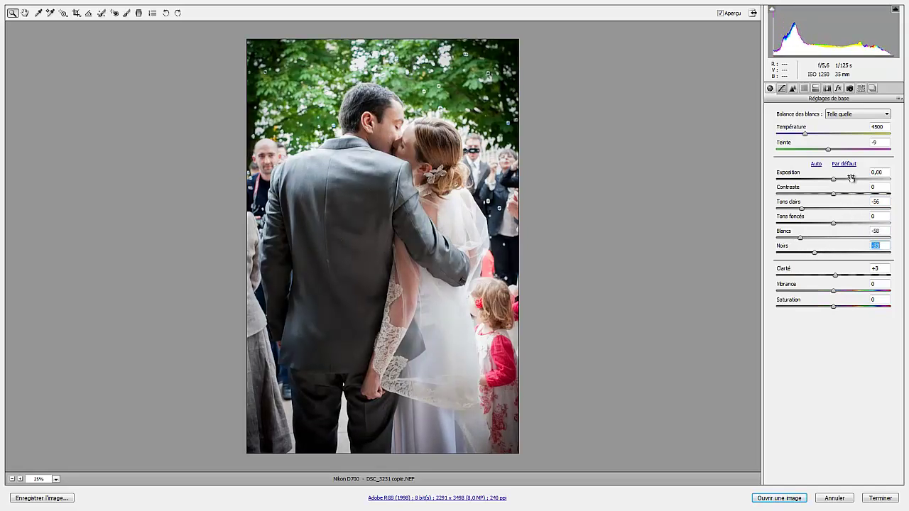
left_click_drag(833, 194, 844, 194)
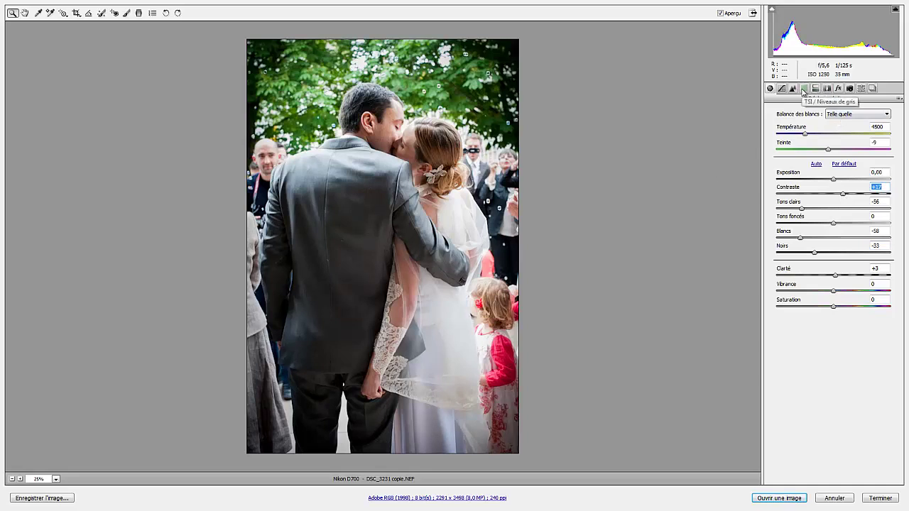
Convert the photo to grayscale in HSL/Grayscale and set reds to -50 and oranges to +23.
left_click(802, 88)
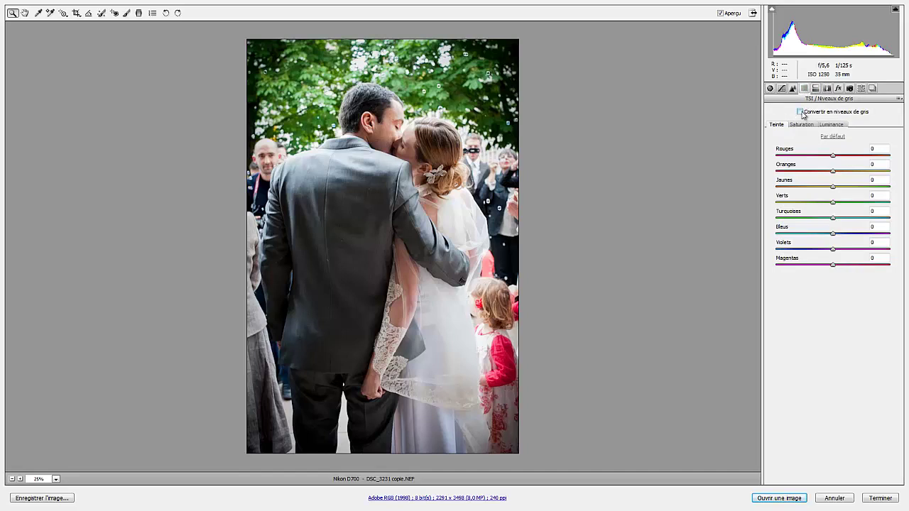
left_click(800, 112)
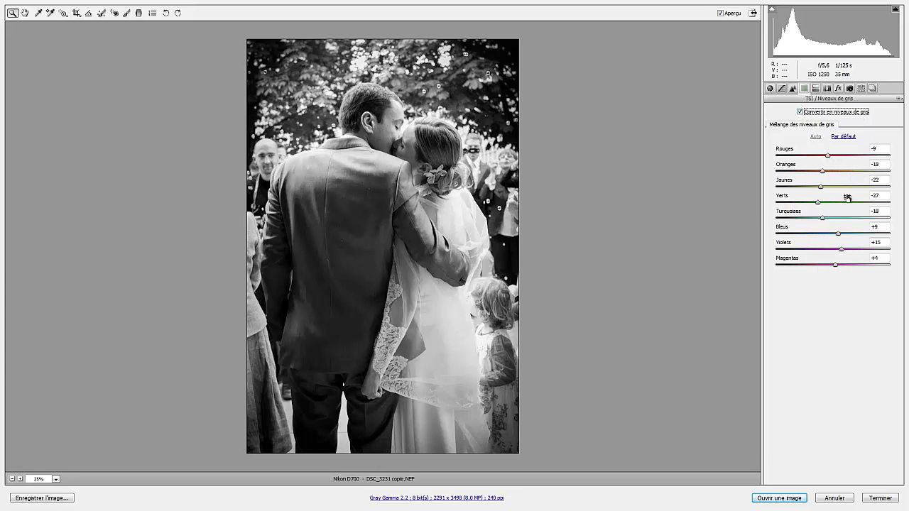
mouse_move(828, 157)
left_mouse_down()
mouse_move(848, 159)
mouse_move(797, 162)
mouse_move(847, 175)
left_mouse_up()
Zoom in on the couple's faces and set the oranges to +19.
left_click(615, 182)
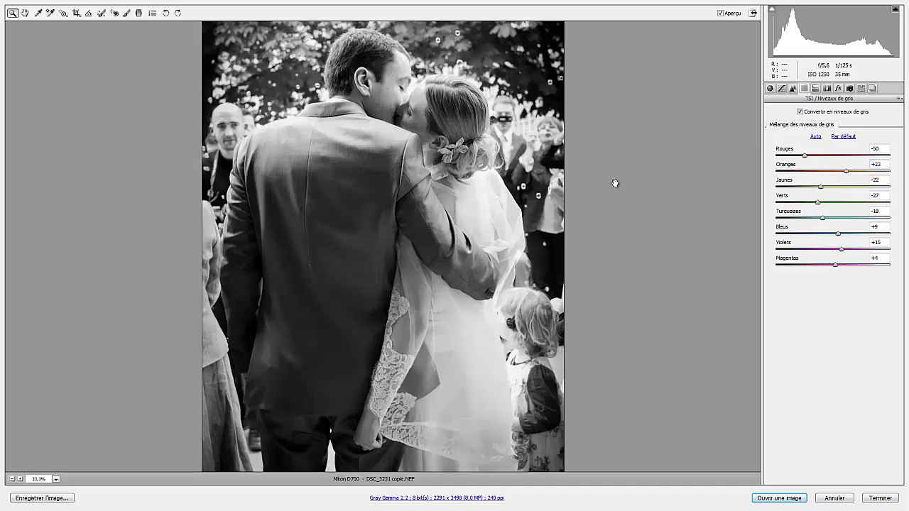
left_click(614, 182)
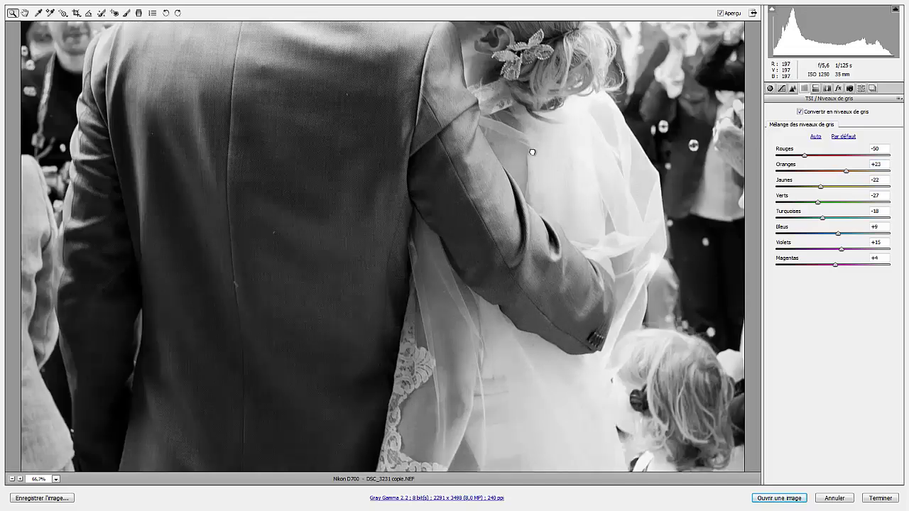
mouse_move(531, 151)
left_mouse_down()
mouse_move(512, 216)
mouse_move(449, 292)
left_mouse_up()
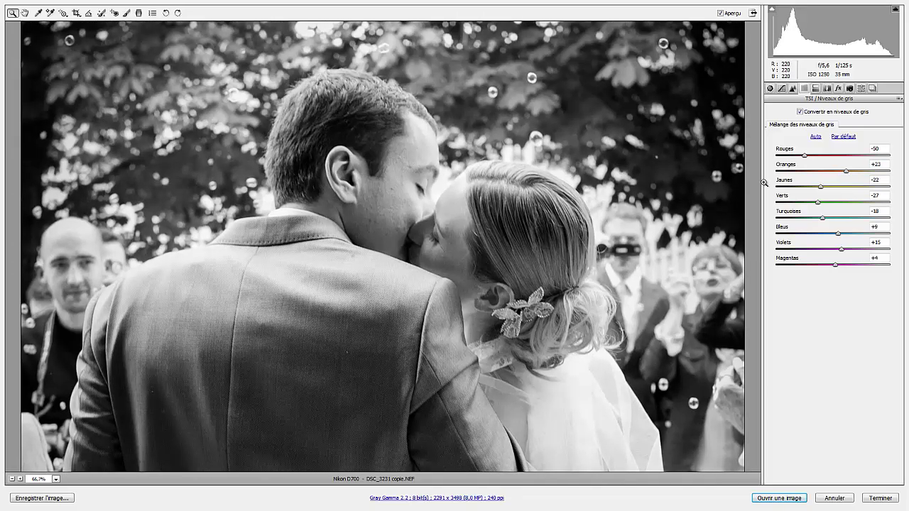
left_click(846, 173)
mouse_move(846, 172)
left_mouse_down()
mouse_move(800, 173)
mouse_move(854, 174)
left_mouse_up()
Set yellows -66, greens -48, turquoises -65 and blues -28 in the grayscale mix.
key("ctrl+0")
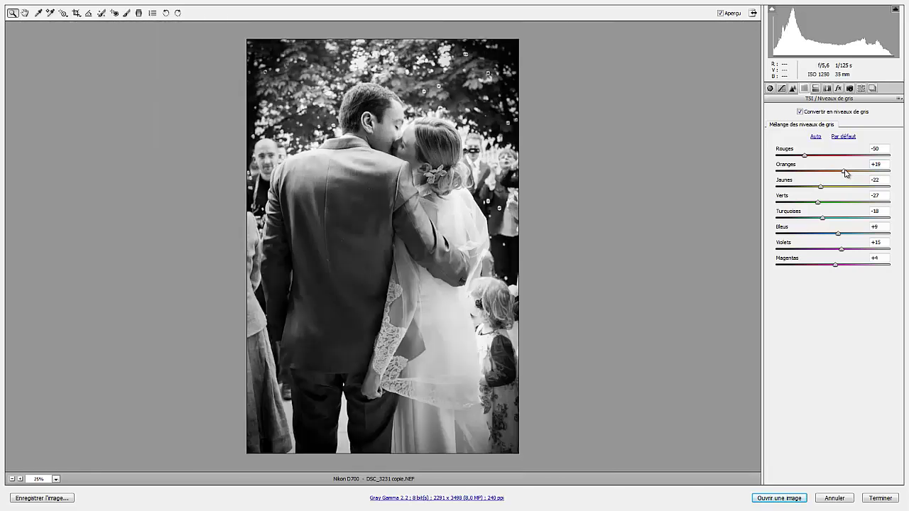
mouse_move(821, 186)
left_mouse_down()
mouse_move(801, 187)
mouse_move(839, 187)
mouse_move(795, 189)
mouse_move(811, 206)
mouse_move(802, 207)
mouse_move(839, 206)
mouse_move(818, 207)
left_mouse_up()
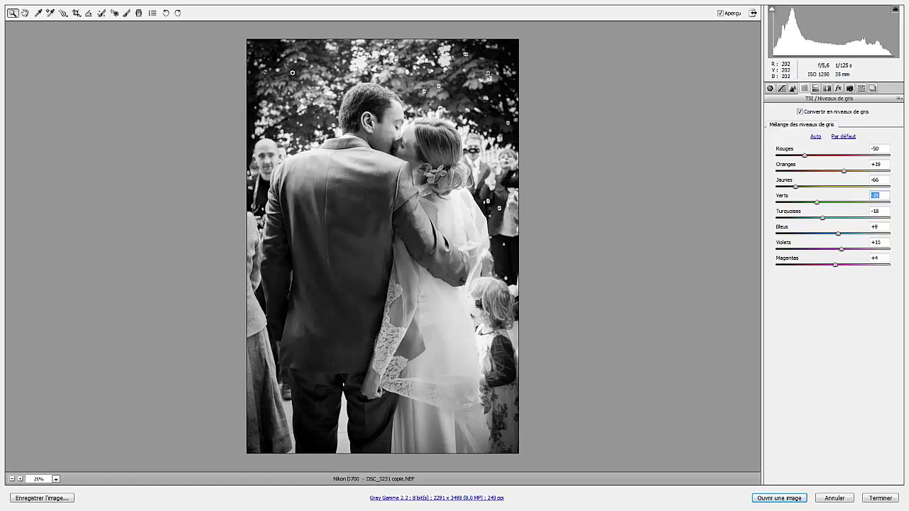
left_click_drag(814, 206, 806, 206)
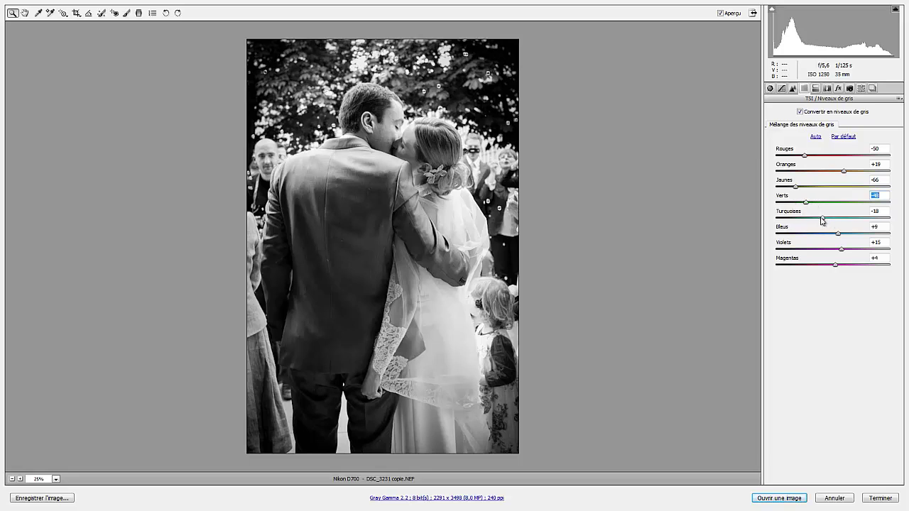
mouse_move(821, 218)
left_mouse_down()
mouse_move(796, 217)
mouse_move(797, 234)
mouse_move(844, 250)
left_mouse_up()
left_click(841, 250)
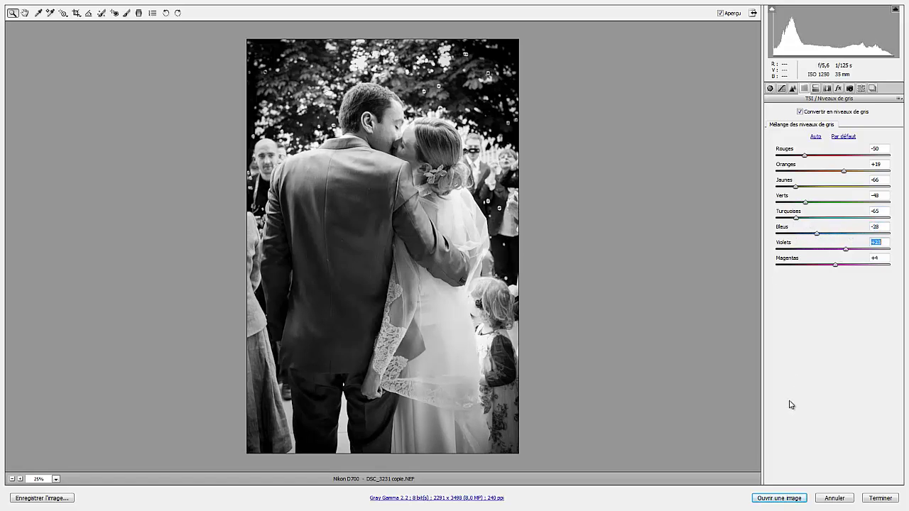
Open the black-and-white photo in Photoshop and add a Curves adjustment layer.
left_click(790, 499)
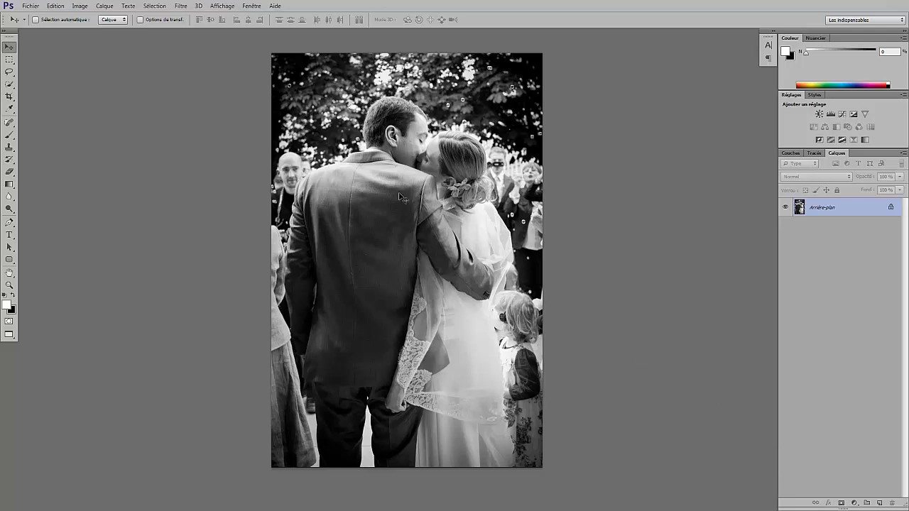
left_click(855, 500)
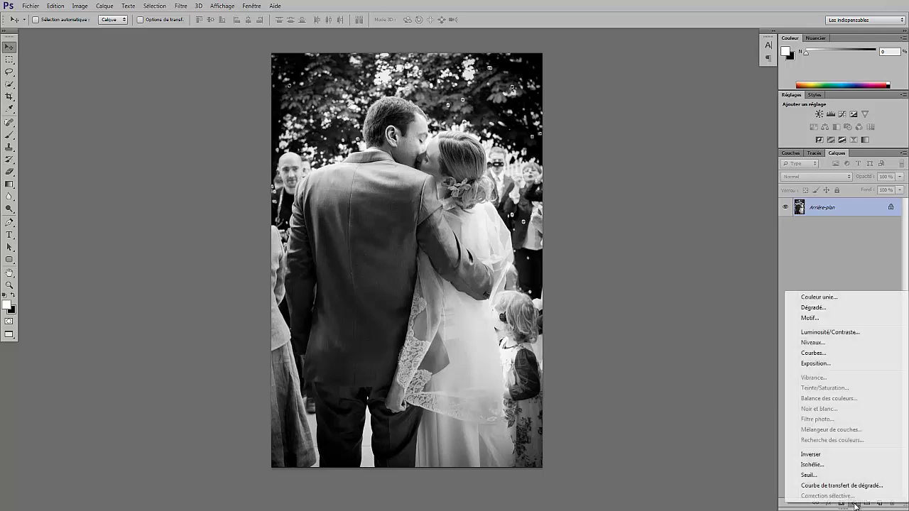
left_click(835, 355)
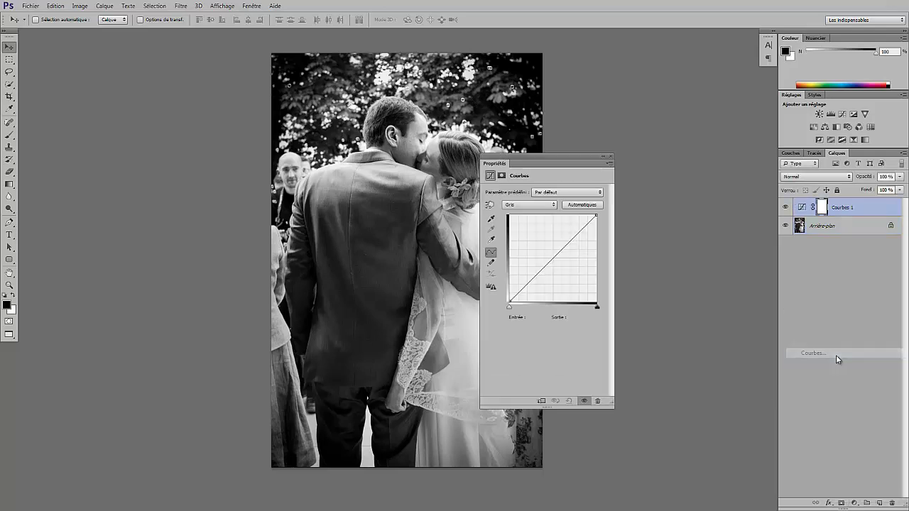
Shape Courbes 1 into a gentle S-curve with points 23→19 and 69→75.
mouse_move(541, 155)
left_mouse_down()
mouse_move(525, 128)
mouse_move(573, 130)
left_mouse_up()
left_click_drag(601, 213, 601, 209)
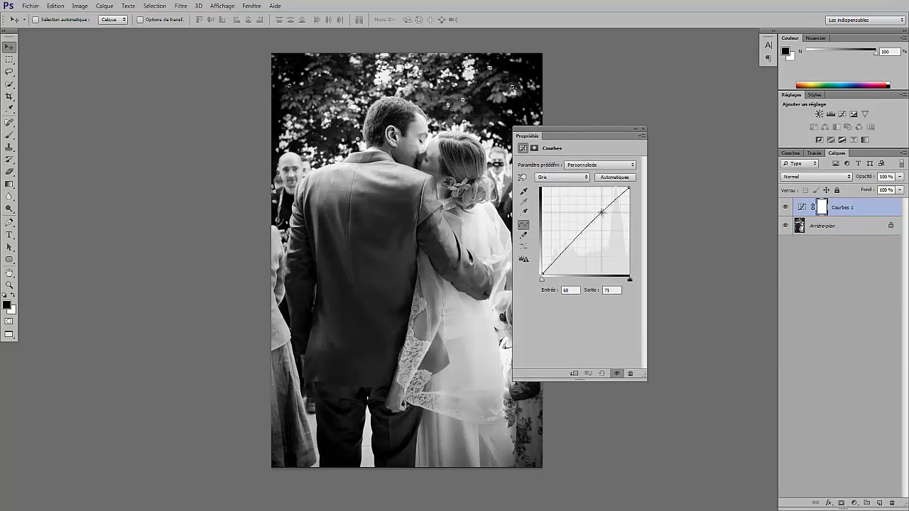
left_click_drag(561, 253, 562, 260)
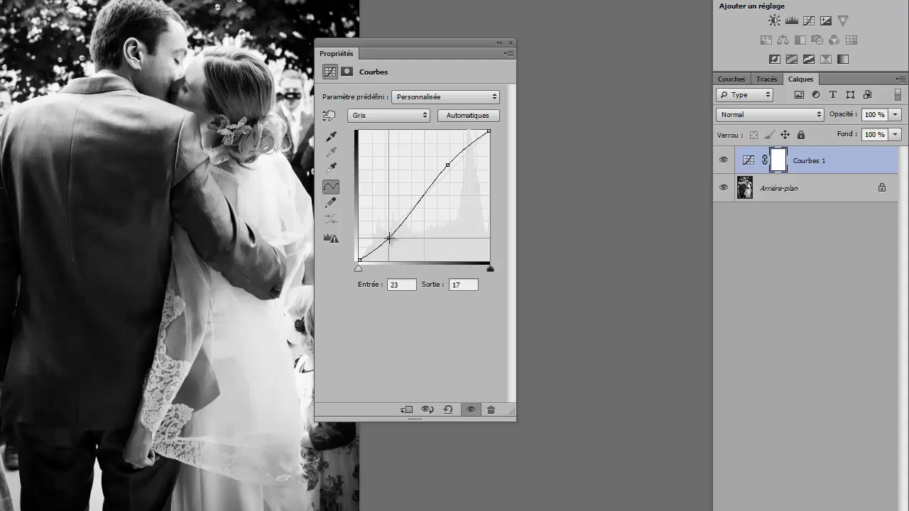
left_click_drag(389, 238, 389, 235)
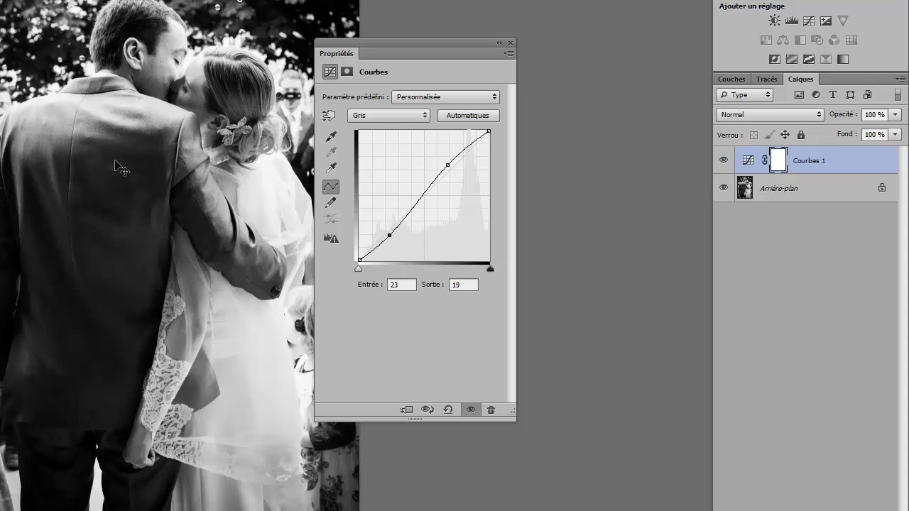
left_click_drag(444, 169, 449, 163)
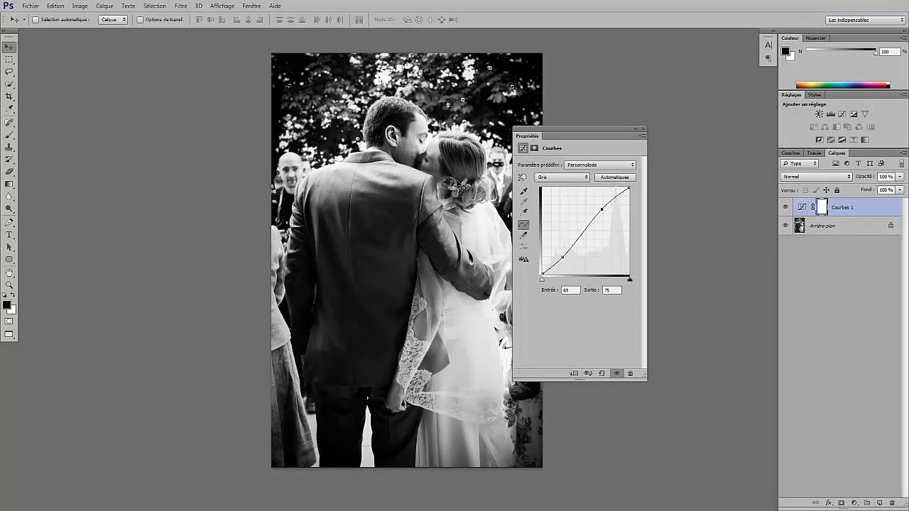
Refine the S-curve, lowering the shadow point and lifting the upper point slightly.
left_click(80, 6)
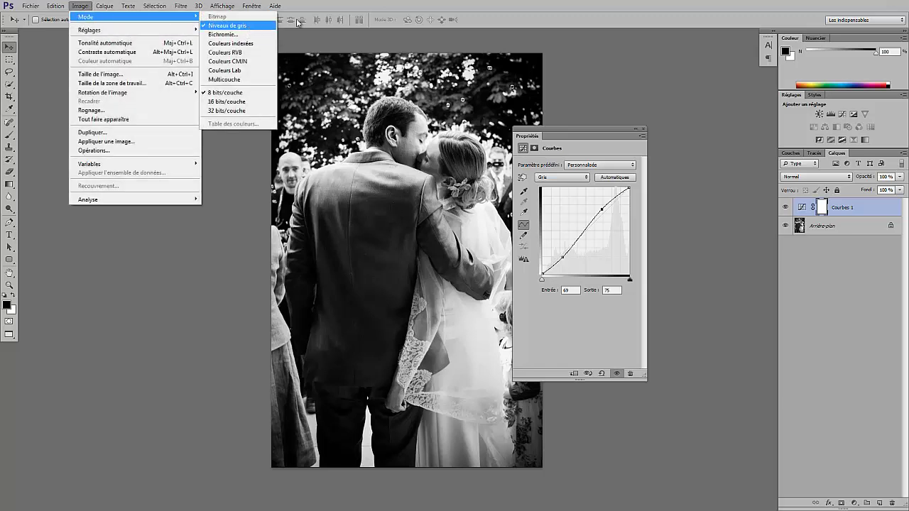
key("Escape")
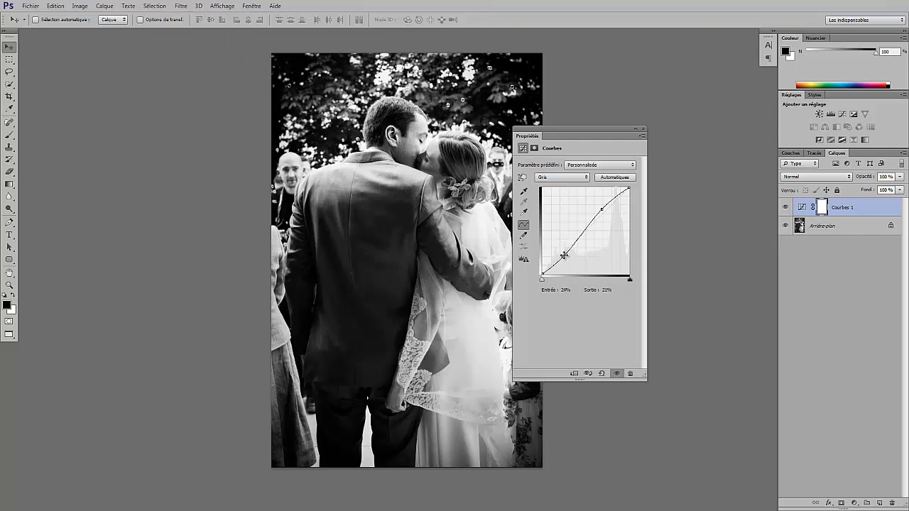
left_click_drag(563, 255, 563, 259)
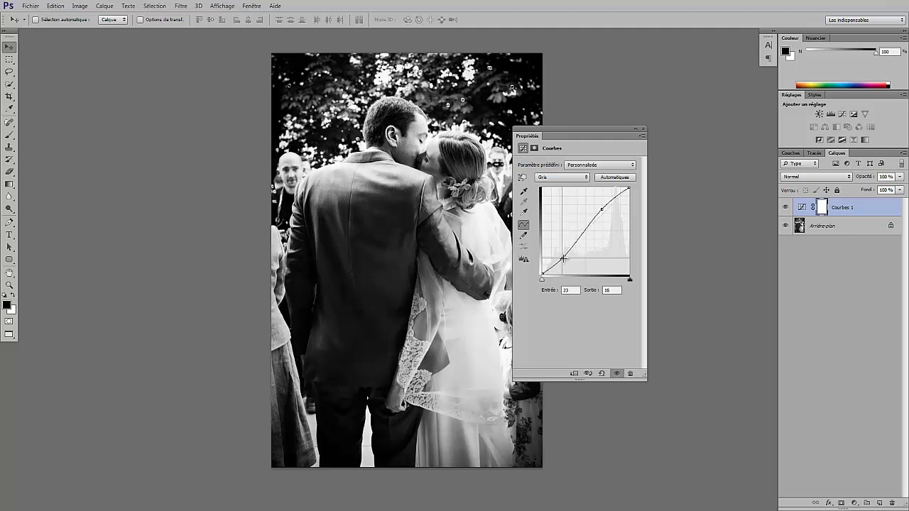
left_click_drag(601, 209, 606, 206)
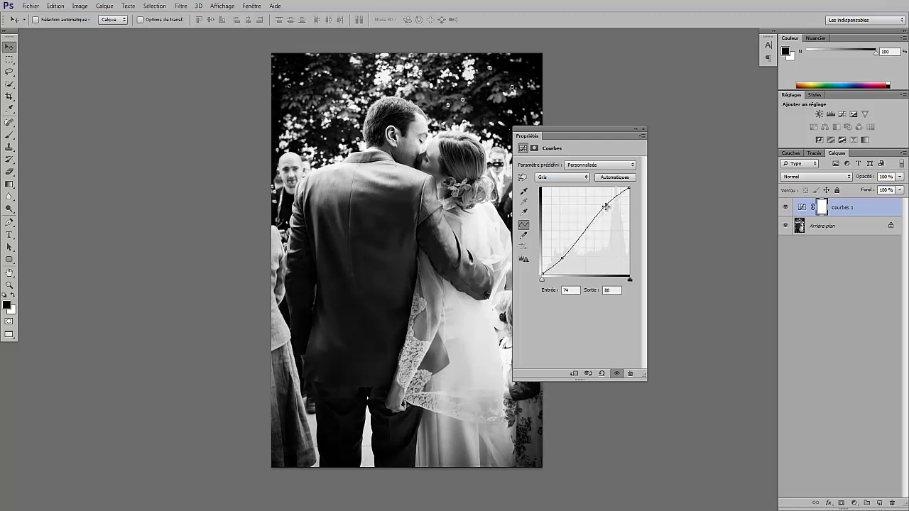
left_click_drag(563, 259, 562, 261)
Close the Curves properties and duplicate the image as DSC_3231 copie.
left_click(643, 131)
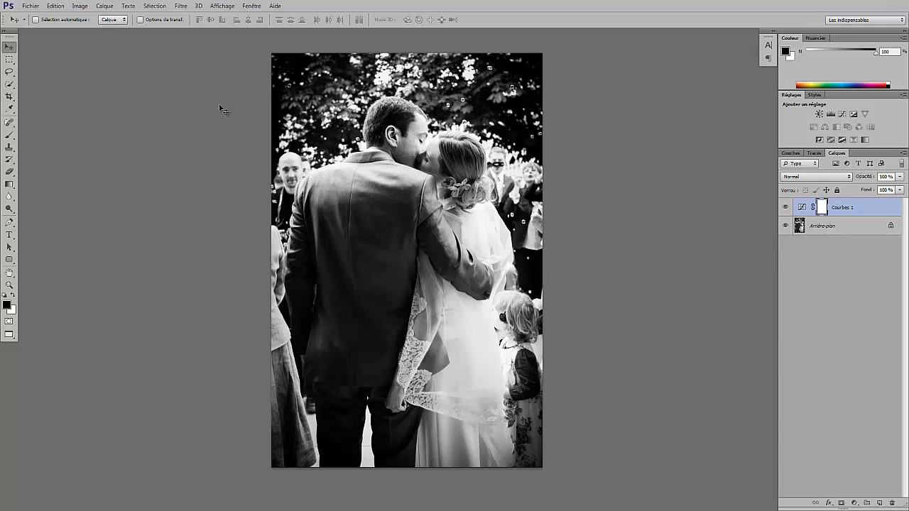
left_click(78, 7)
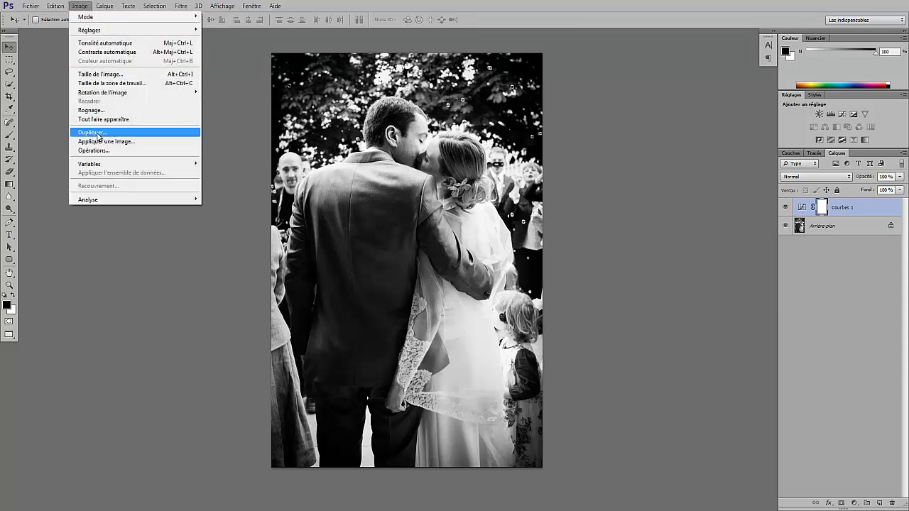
left_click(97, 135)
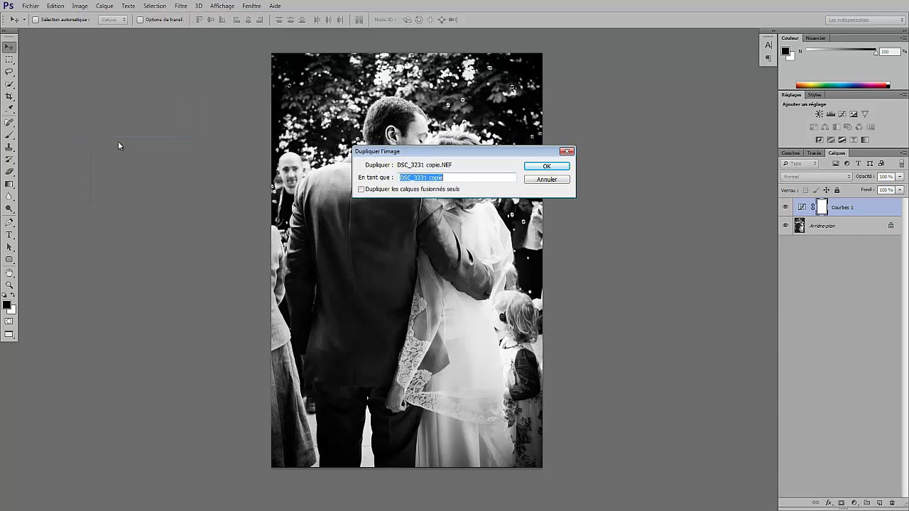
left_click(537, 170)
Compare the original and the DSC_3231 copie duplicate by switching between their documents.
key("f")
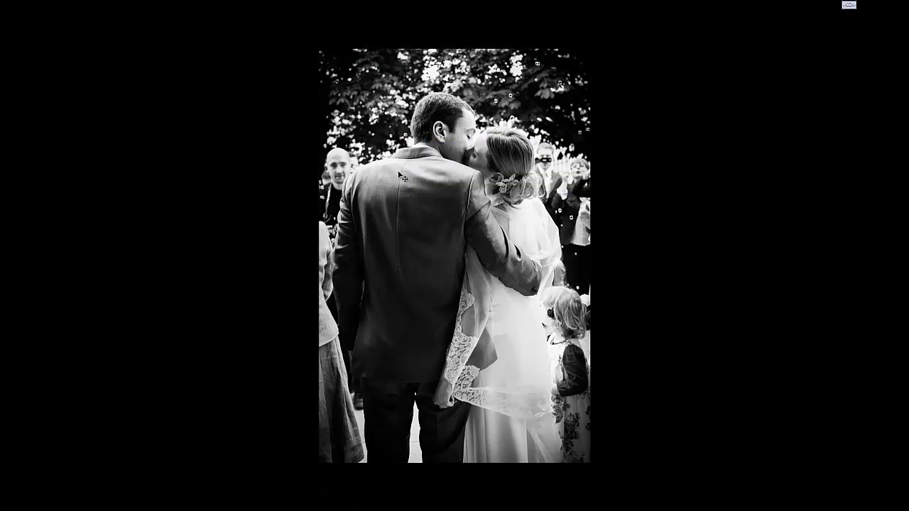
key("f")
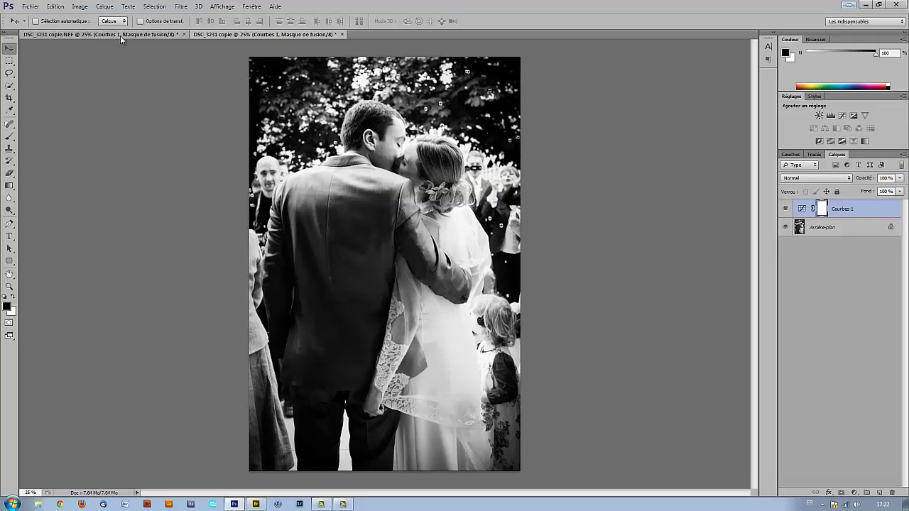
left_click(120, 36)
left_click(214, 36)
left_click(136, 35)
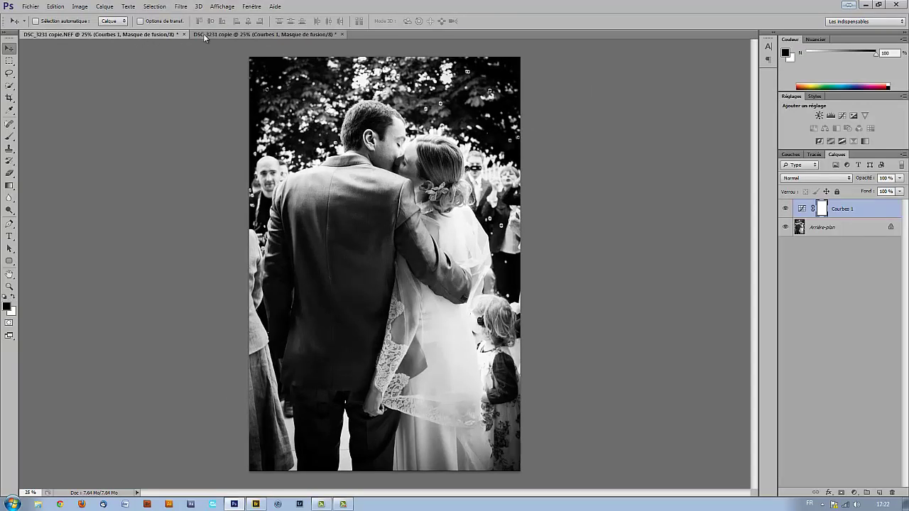
left_click(203, 34)
left_click(79, 6)
mouse_move(85, 17)
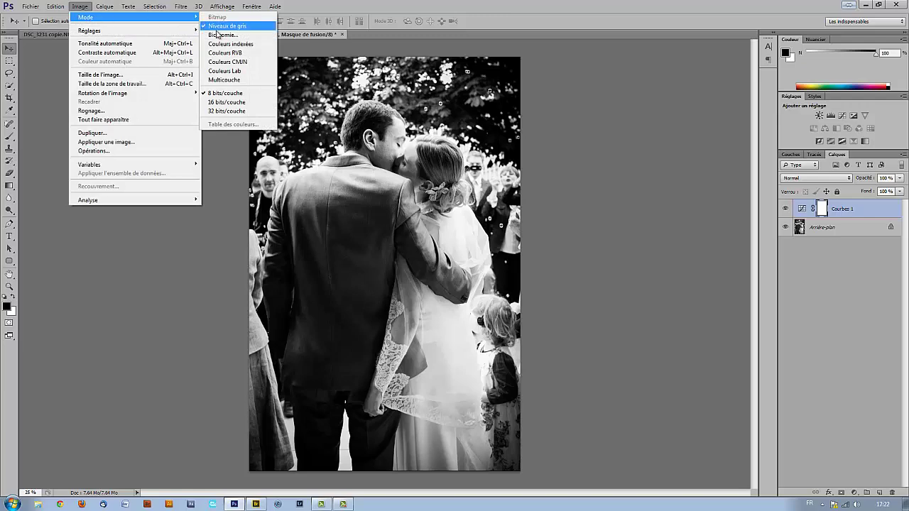
Convert the duplicate to a Bichromie duotone with PANTONE Black 6 C and PANTONE Warm Gray 7 C.
left_click(223, 35)
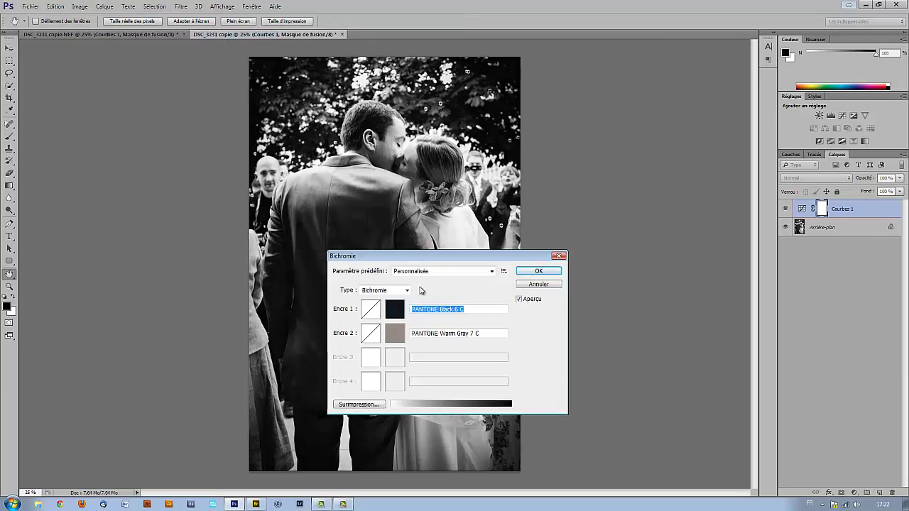
mouse_move(426, 257)
left_mouse_down()
mouse_move(464, 224)
mouse_move(503, 159)
left_mouse_up()
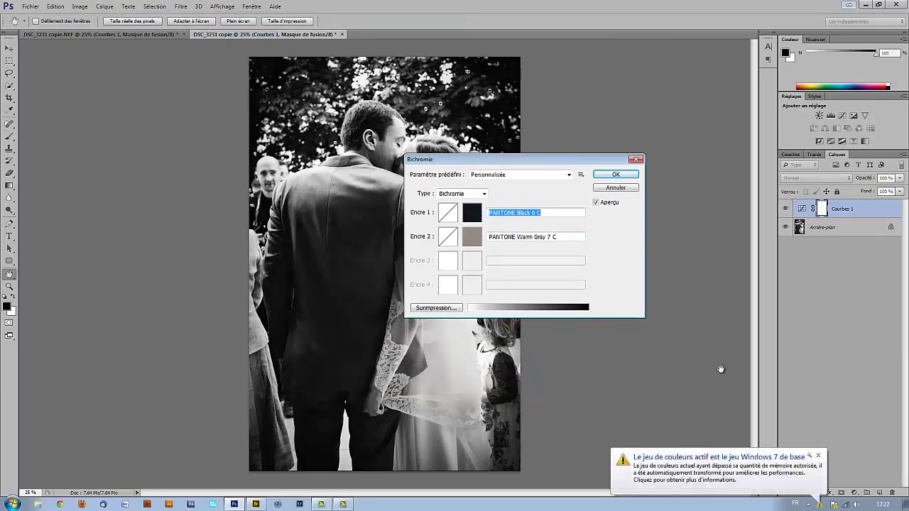
left_click(818, 454)
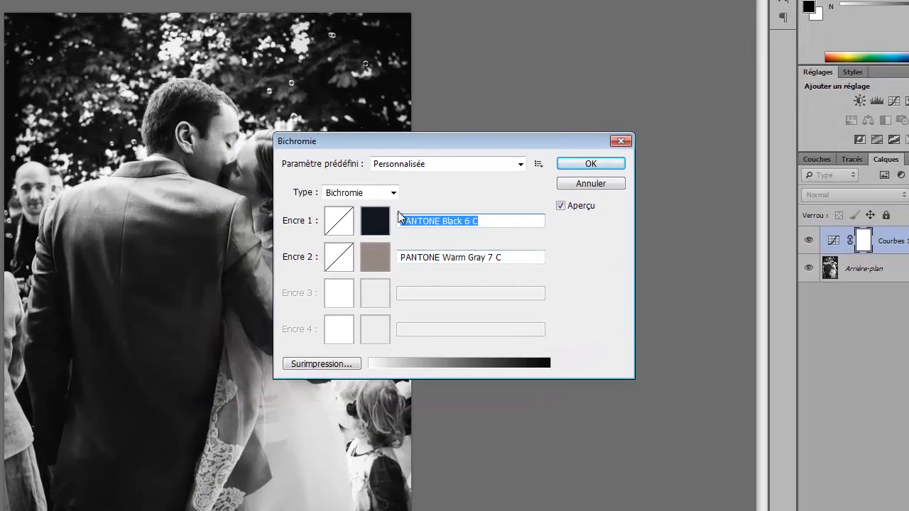
left_click(392, 192)
left_click(387, 220)
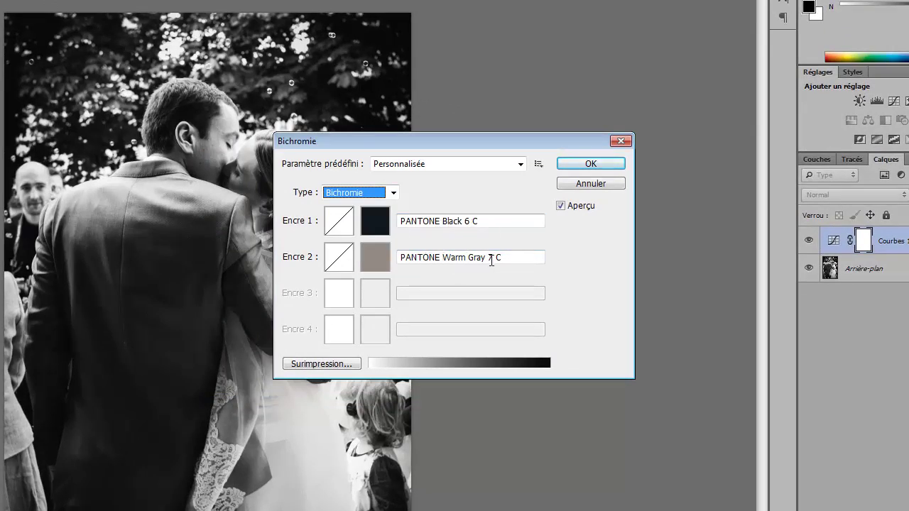
left_click(381, 225)
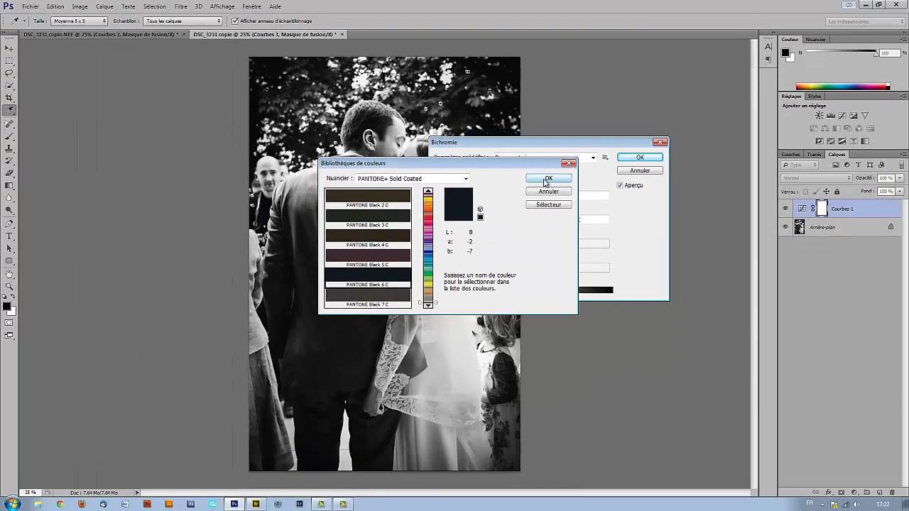
left_click(548, 178)
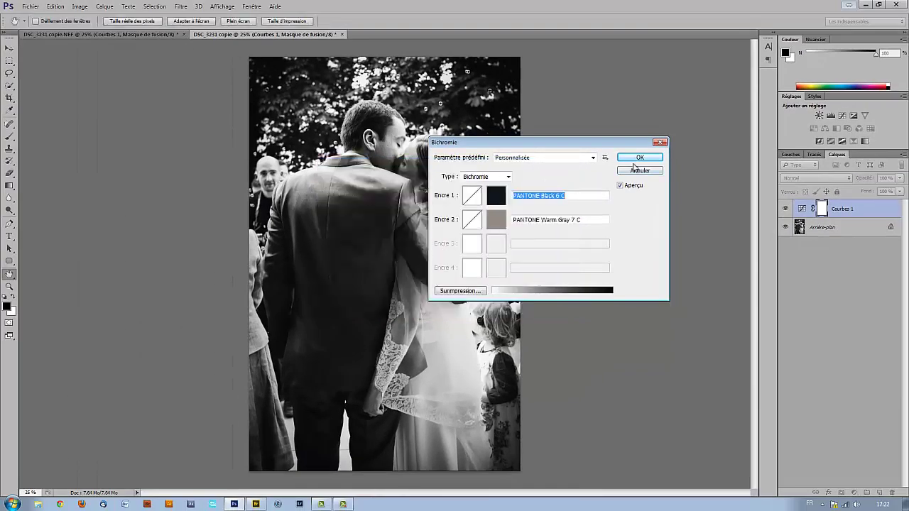
left_click(637, 159)
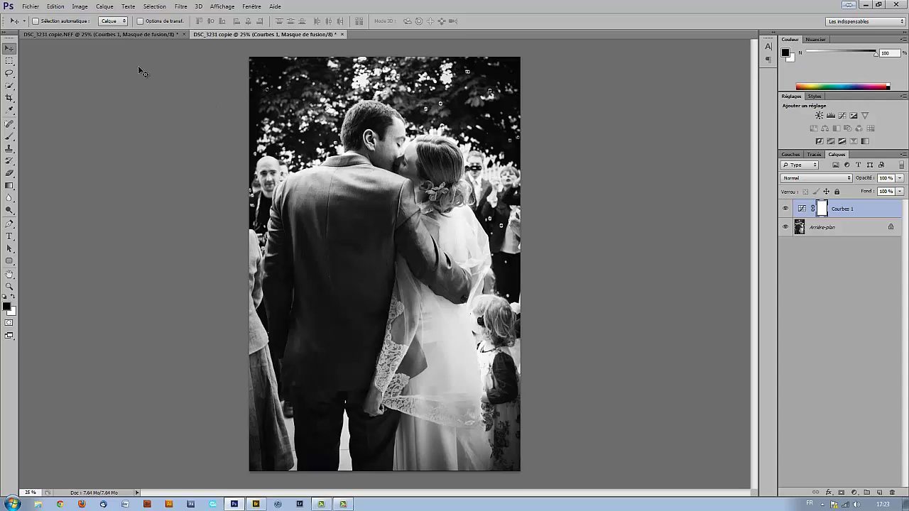
In DSC_3231 copie, duplicate the Arrière-plan layer into Arrière-plan copie with Ctrl+J.
left_click(123, 33)
left_click(235, 36)
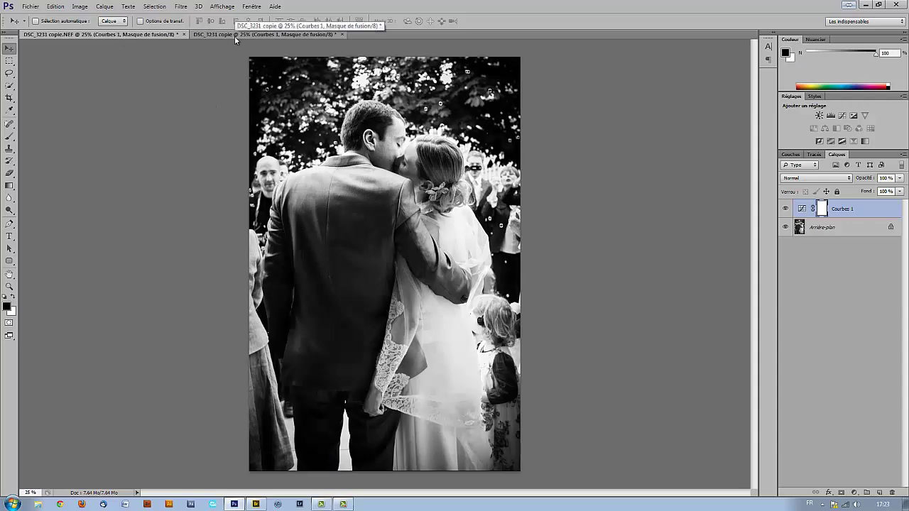
left_click(152, 35)
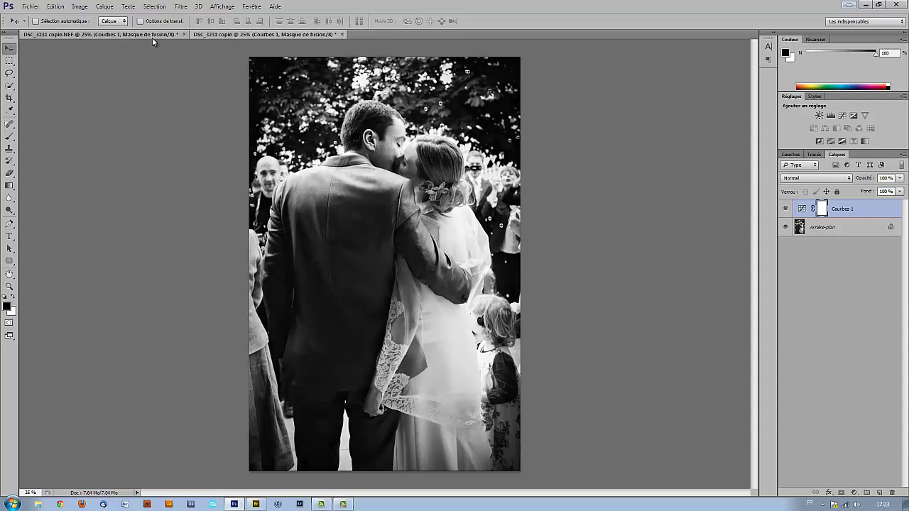
left_click(249, 33)
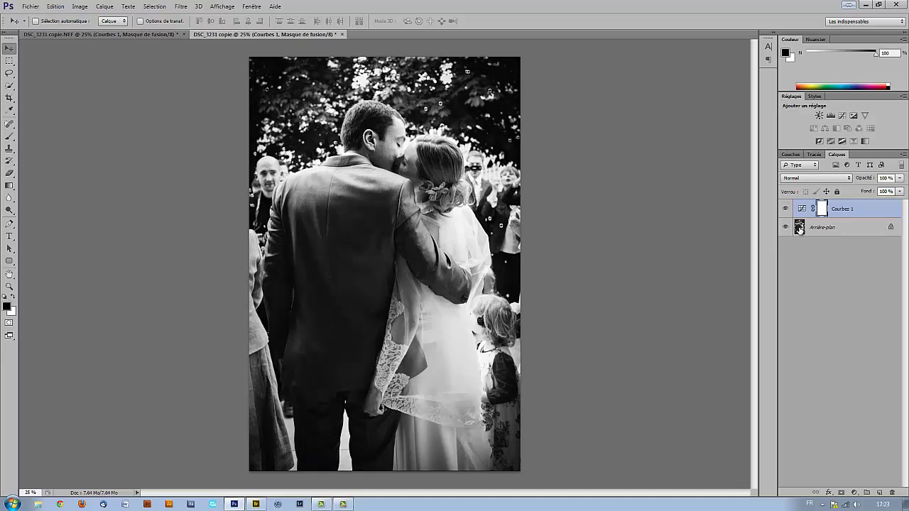
left_click(799, 228)
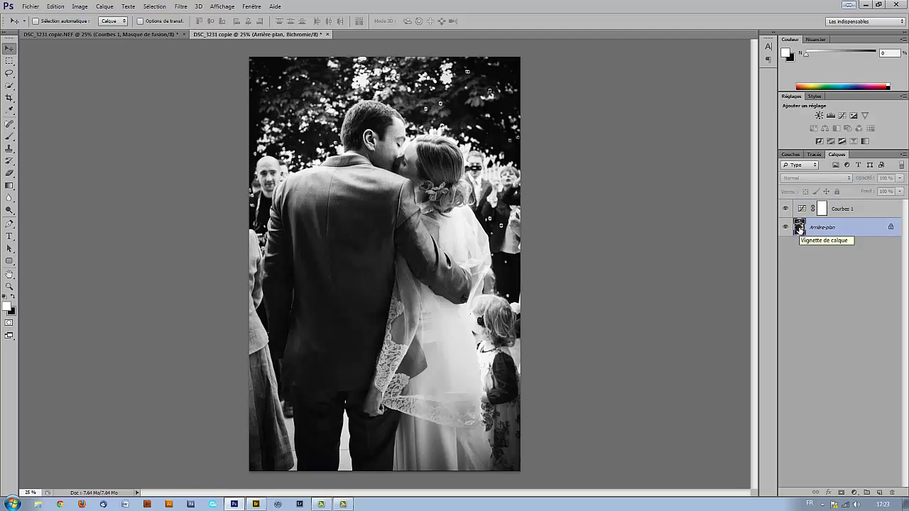
key("ctrl+j")
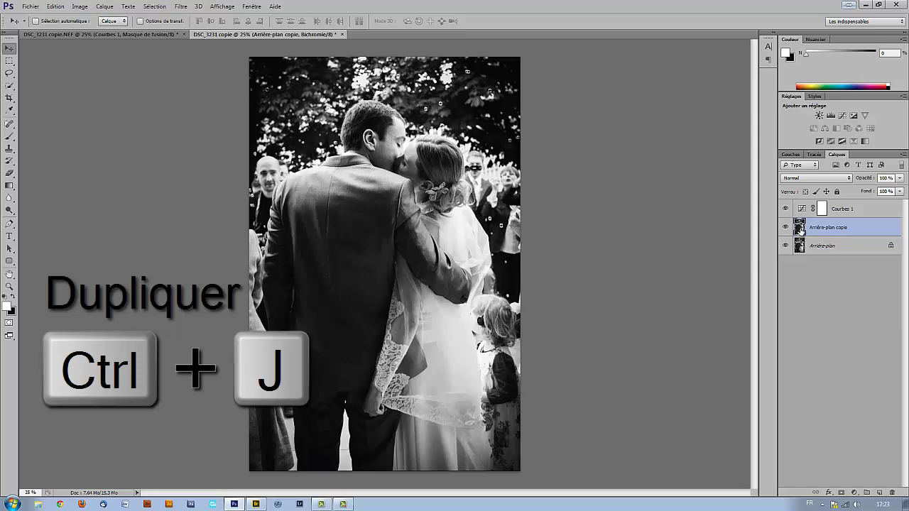
Drag the duotone Arrière-plan copie layer into the original NEF document and align it over the photo.
mouse_move(261, 37)
left_mouse_down()
mouse_move(316, 93)
mouse_move(515, 144)
mouse_move(539, 52)
left_mouse_up()
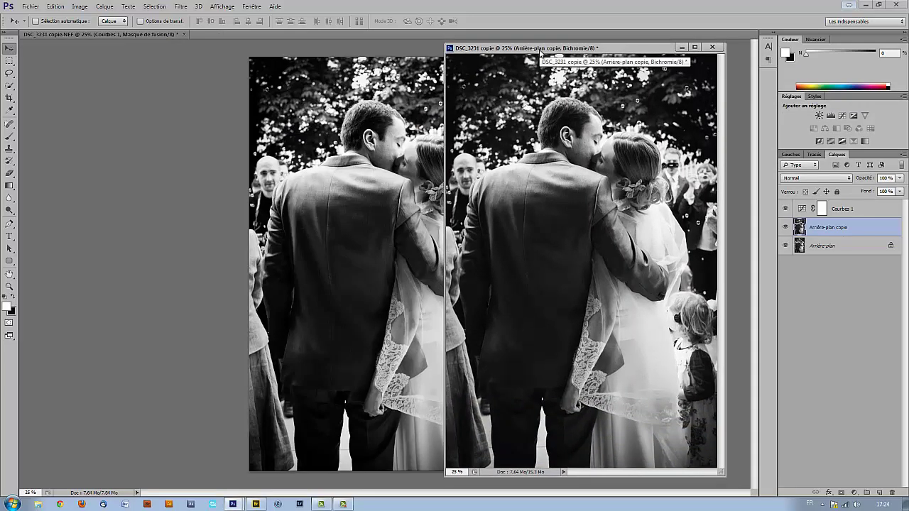
left_click_drag(540, 53, 528, 52)
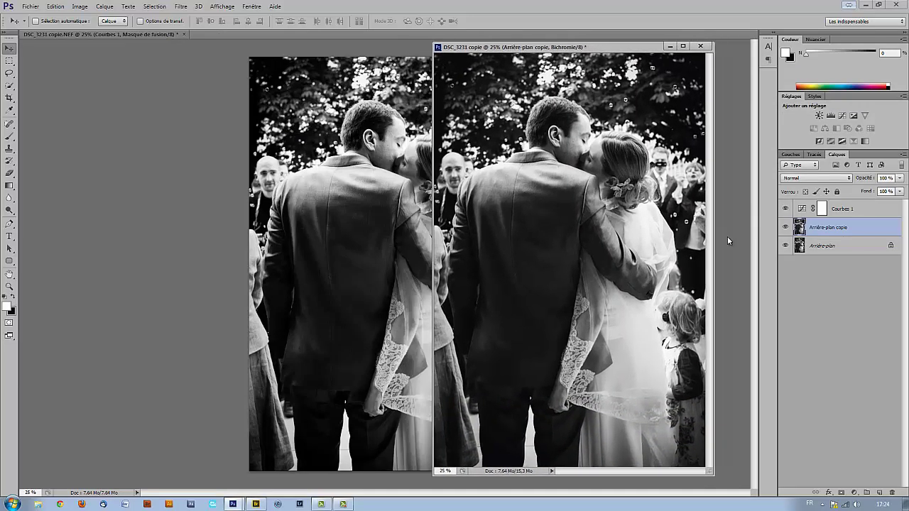
left_click_drag(821, 227, 321, 223)
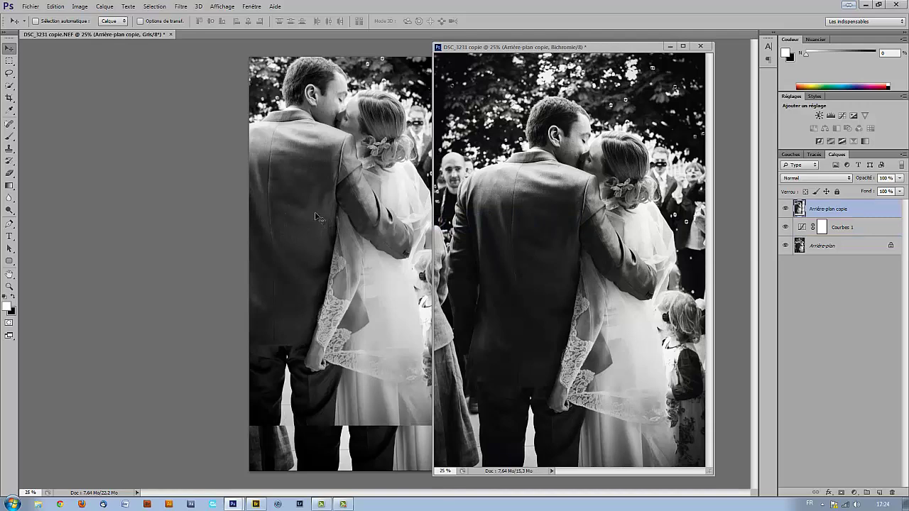
left_click(671, 46)
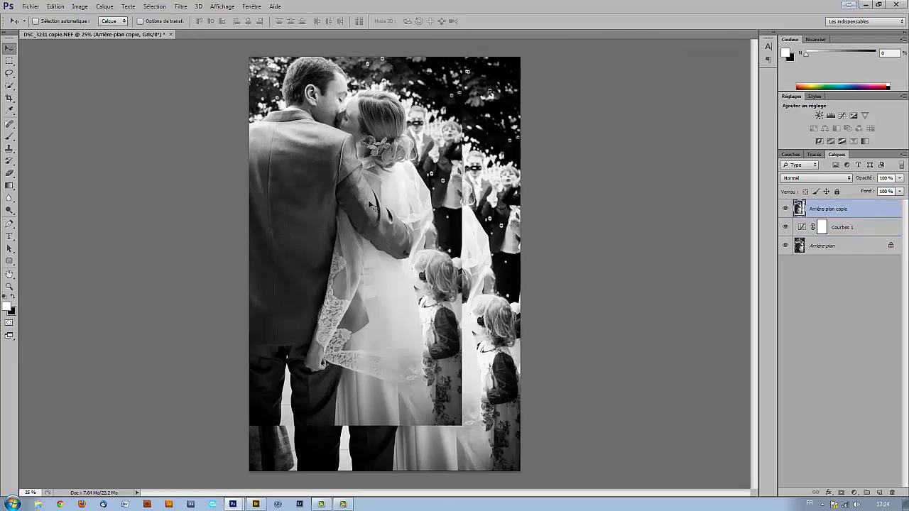
left_click_drag(370, 207, 409, 245)
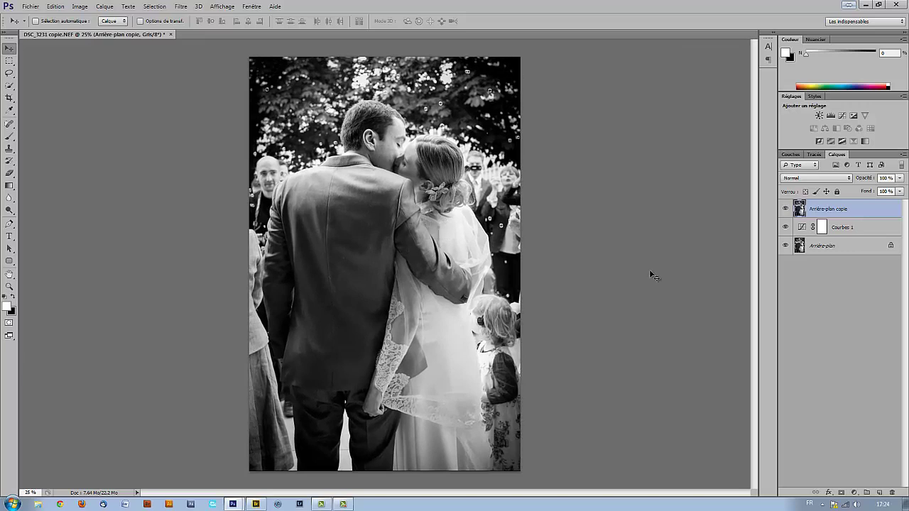
Toggle Arrière-plan copie's visibility repeatedly to compare the photo with and without it.
left_click(786, 209)
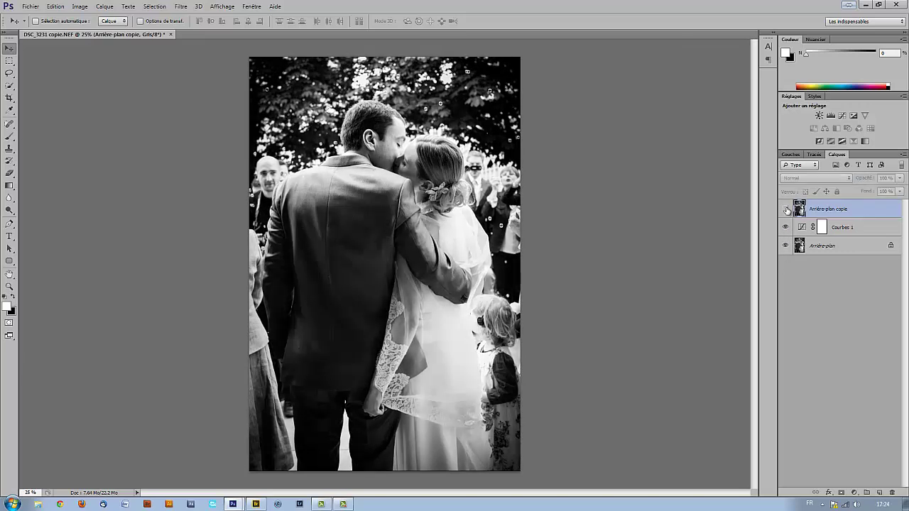
left_click(786, 209)
left_click(785, 209)
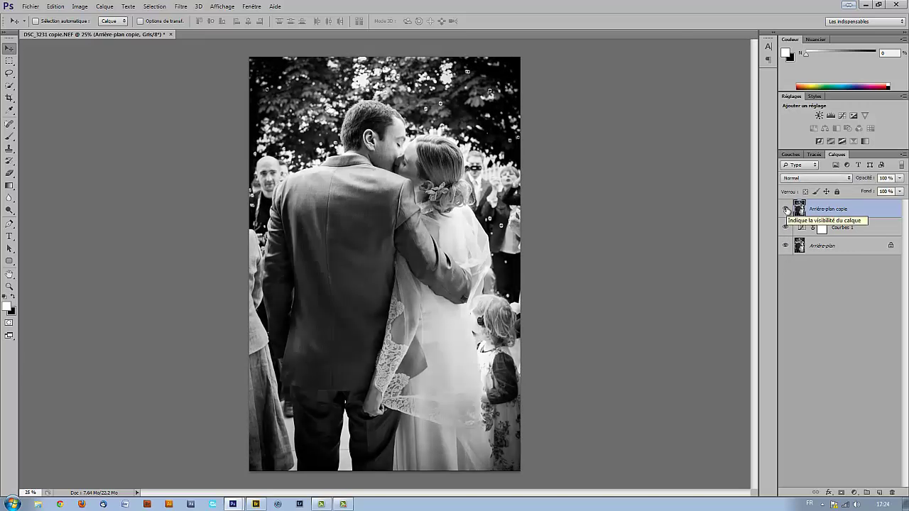
left_click(786, 209)
left_click(785, 209)
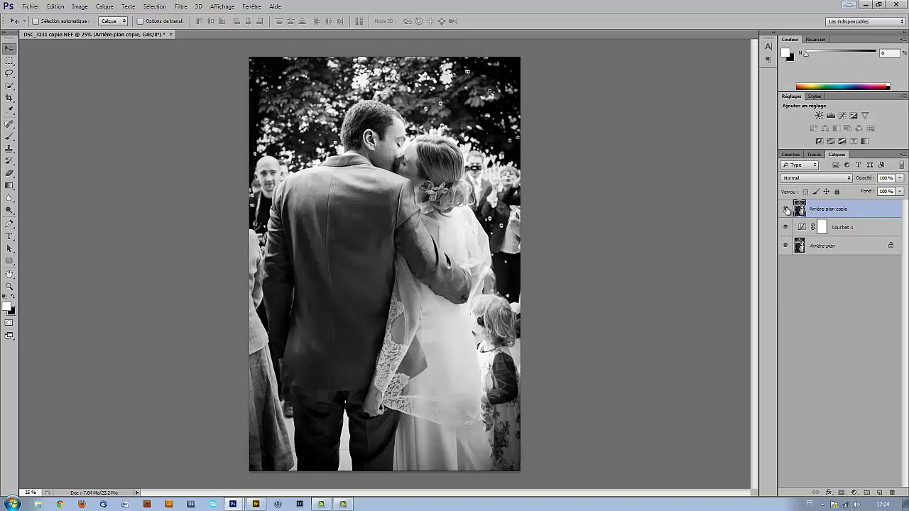
left_click(786, 210)
left_click(786, 210)
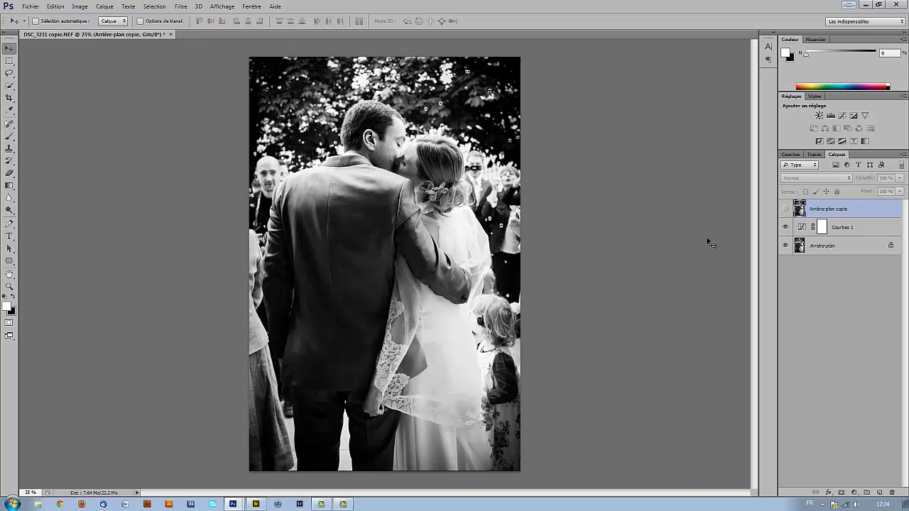
left_click(786, 209)
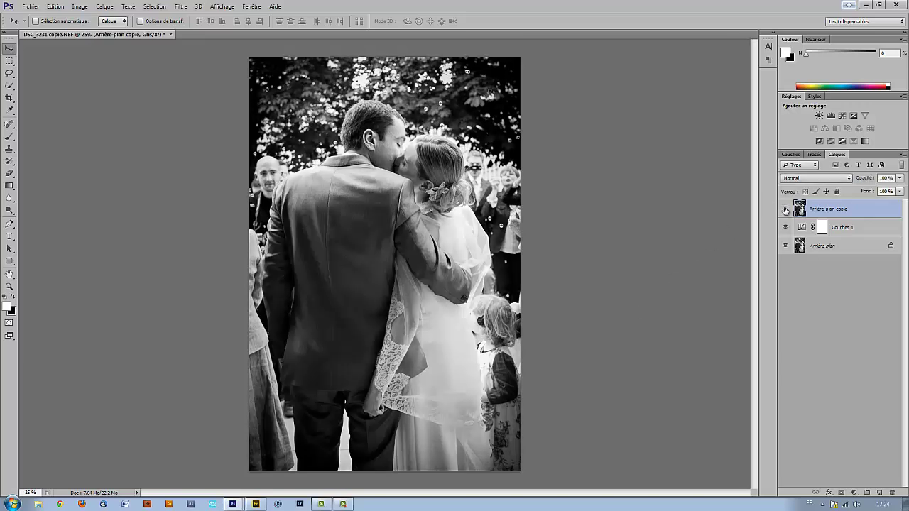
left_click(785, 210)
left_click(785, 209)
left_click(785, 210)
Lower Arrière-plan copie's opacity to 69%.
left_click(899, 179)
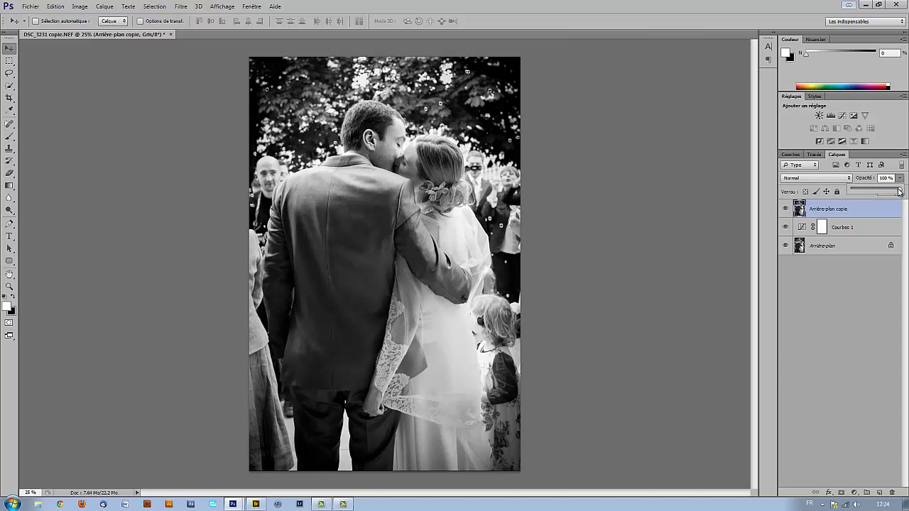
left_click_drag(899, 189, 883, 195)
left_click(785, 209)
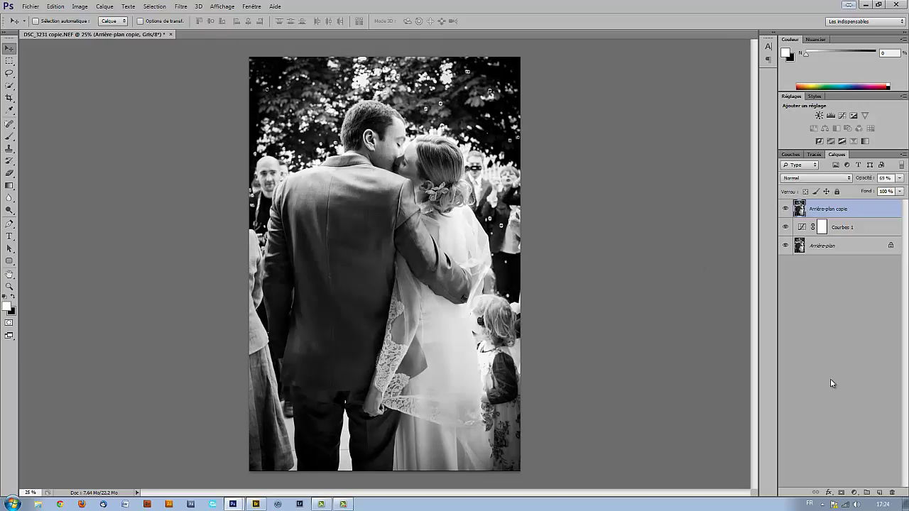
Add a new top layer, Calque 1, filled with 50% gray via Fill (Shift+F5).
left_click(879, 492)
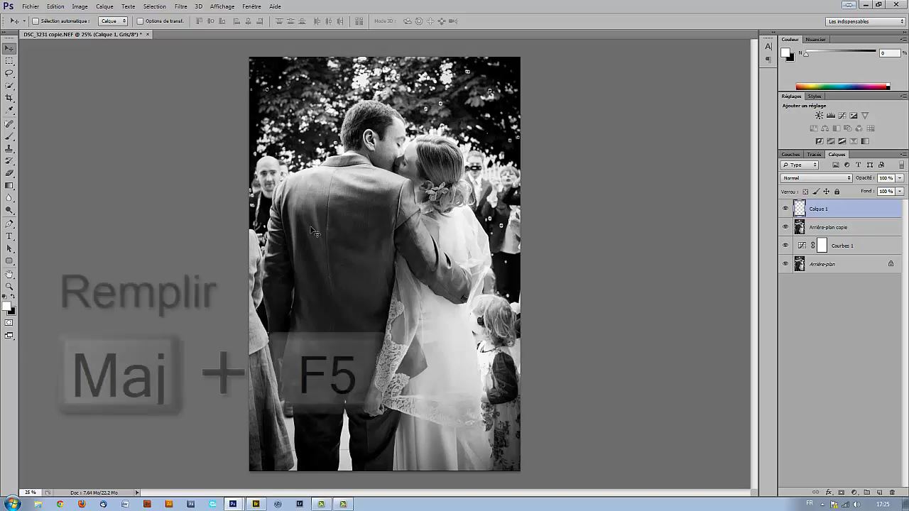
key("shift+F5")
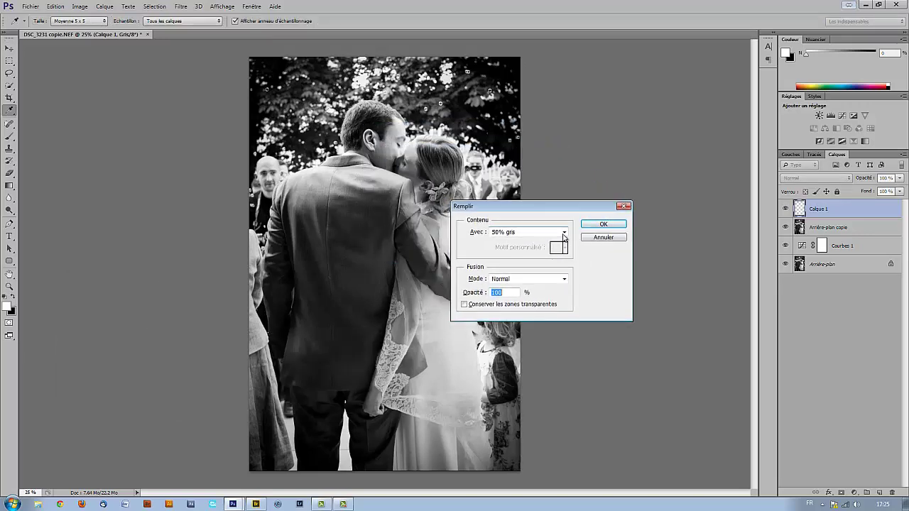
left_click(534, 233)
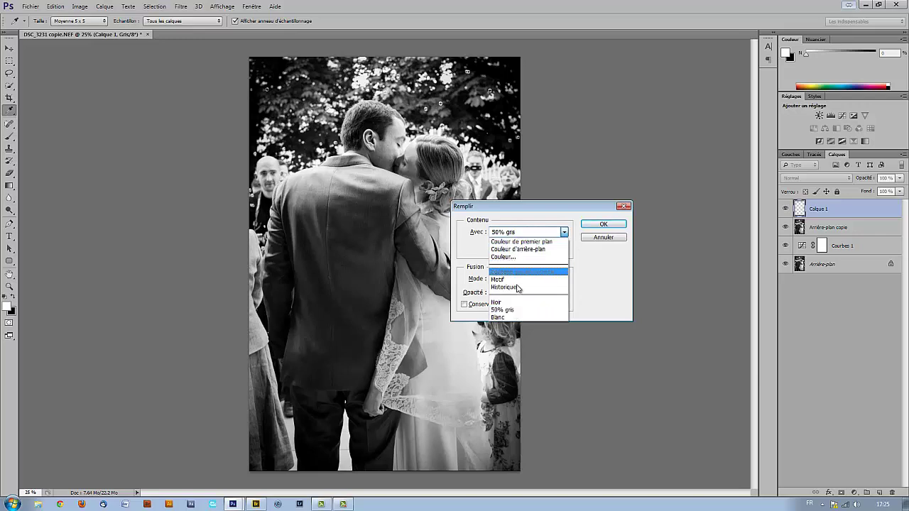
left_click(510, 310)
left_click(603, 225)
key("v")
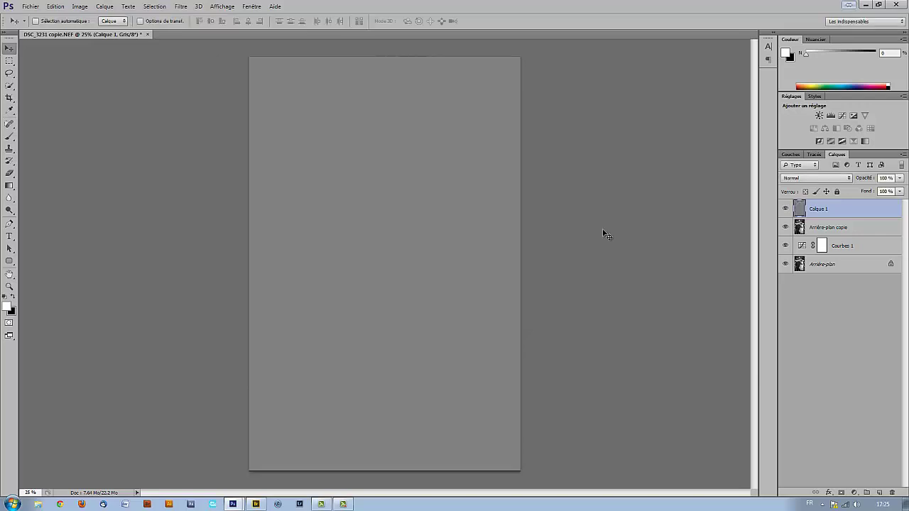
left_click(803, 178)
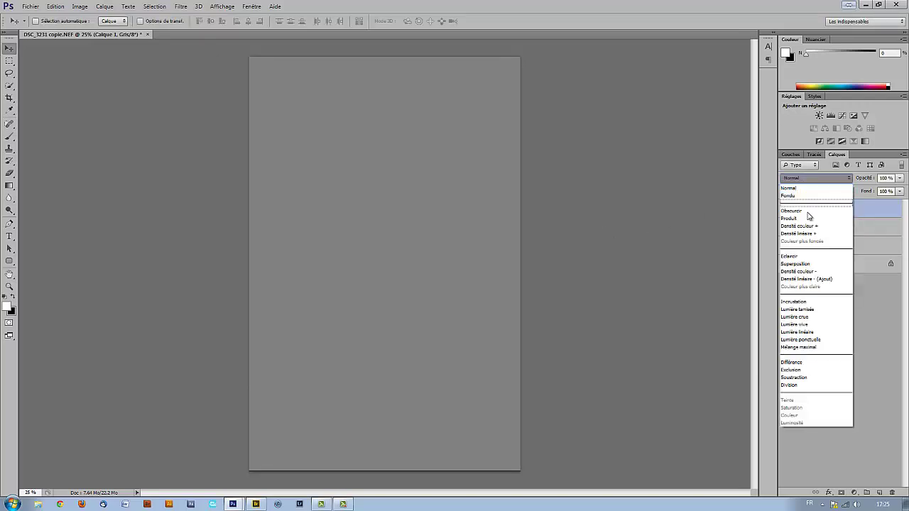
Set Calque 1 to Incrustation and ready an enlarged black Brush.
left_click(815, 304)
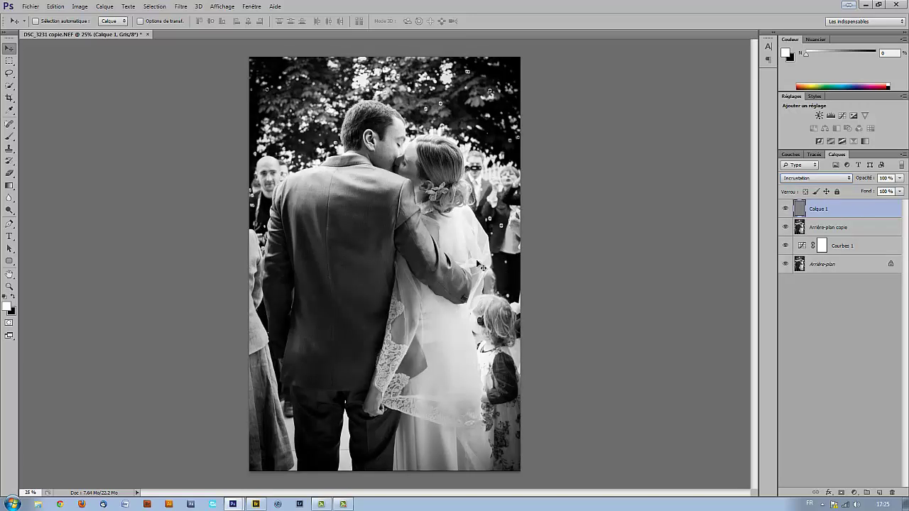
key("b")
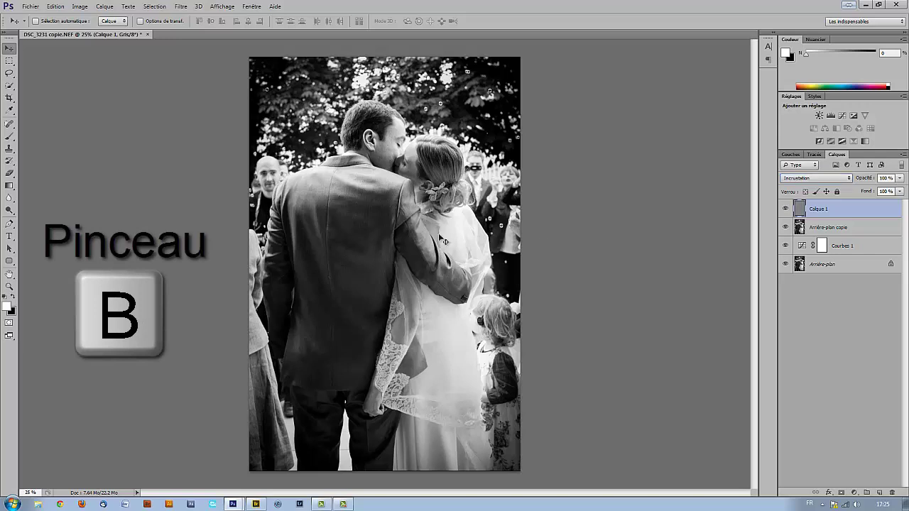
key("b")
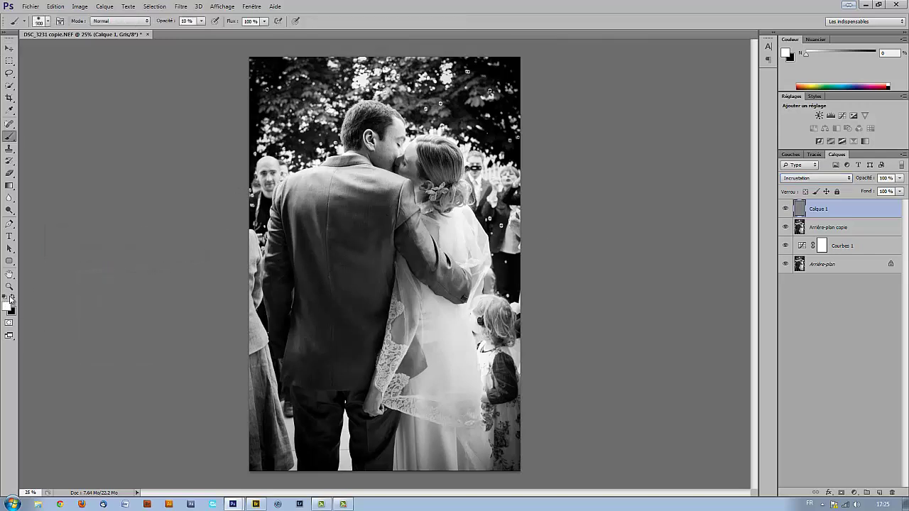
left_click(12, 299)
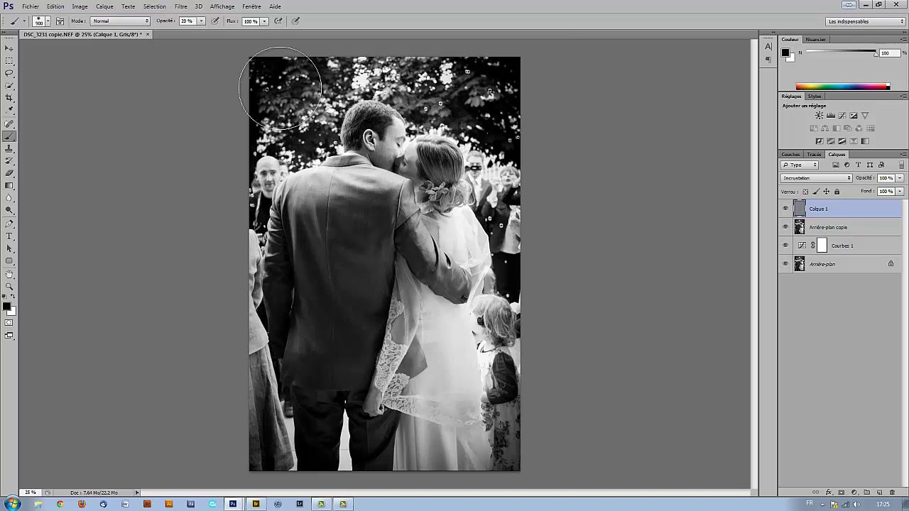
key("bracketright")
key("bracketright")
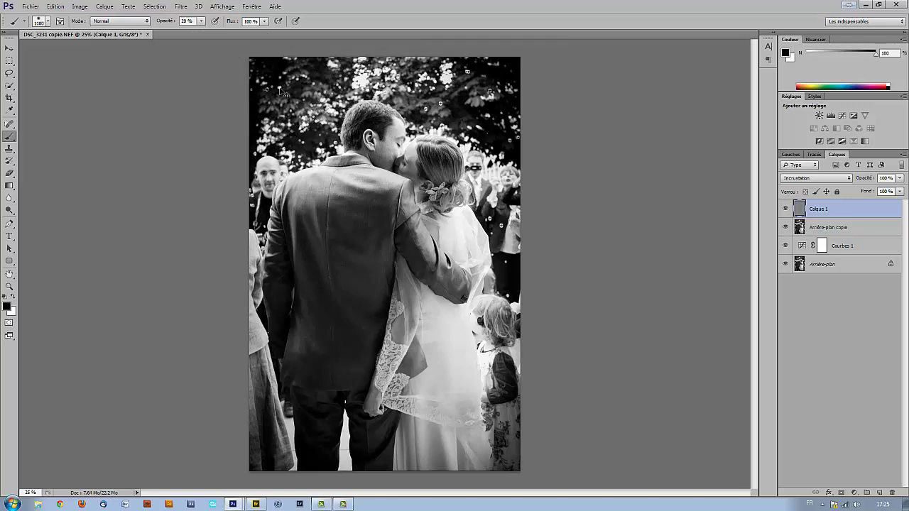
Enlarge the brush further and toggle Calque 1 on and off to compare the vignette.
key("ctrl+minus")
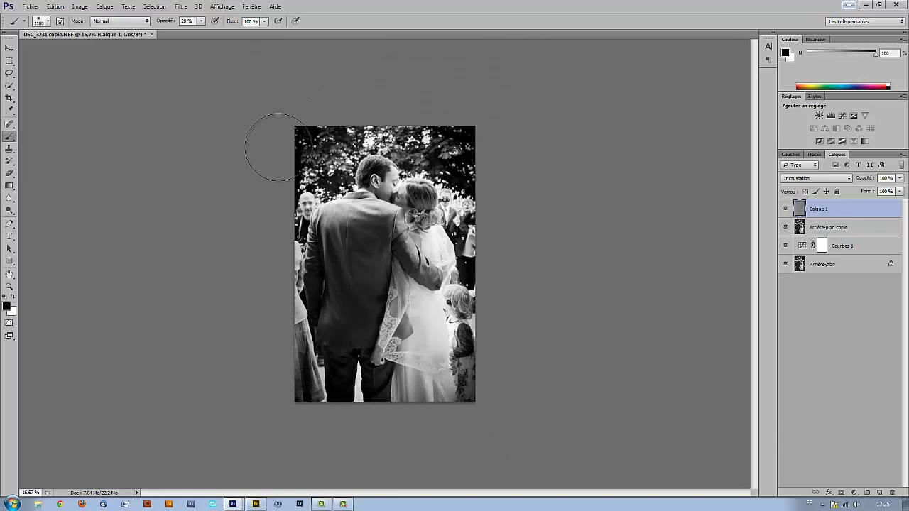
key("bracketright")
key("bracketright")
key("bracketright")
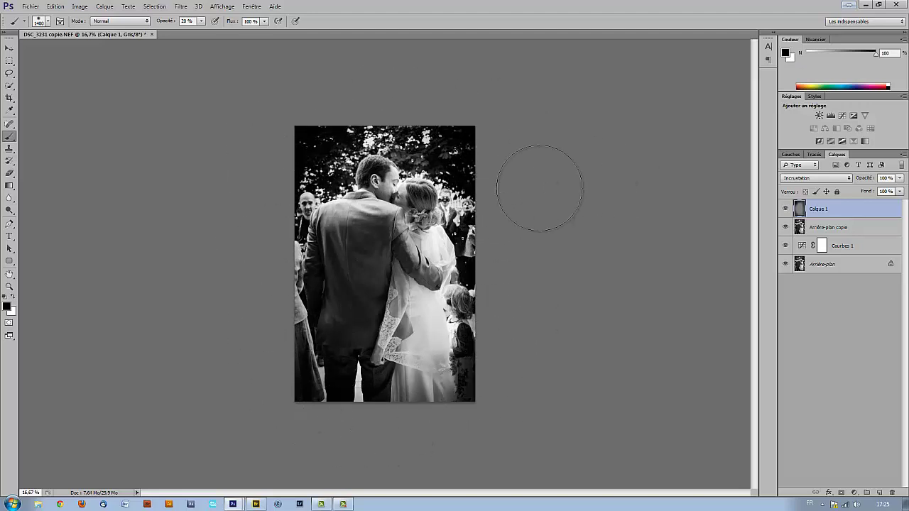
left_click(786, 208)
left_click(786, 209)
key("ctrl+plus")
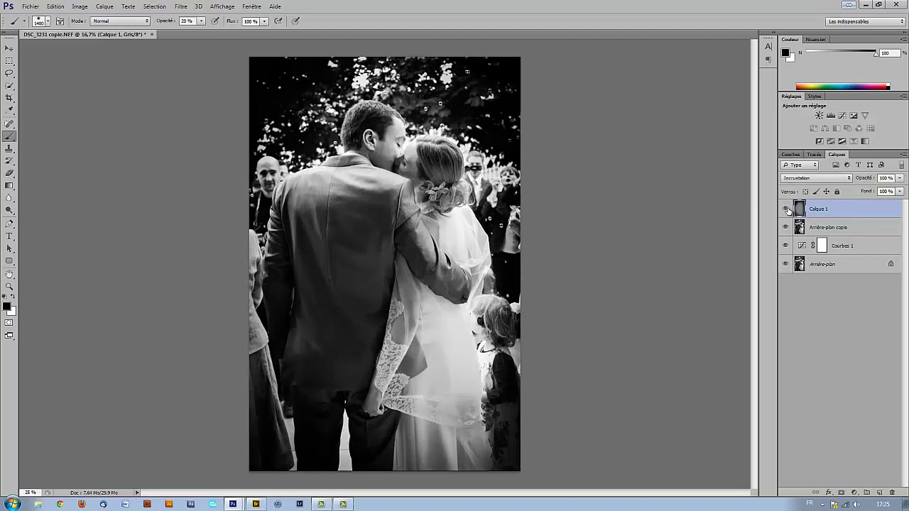
key("ctrl+plus")
scroll(586, 213, "up", 1)
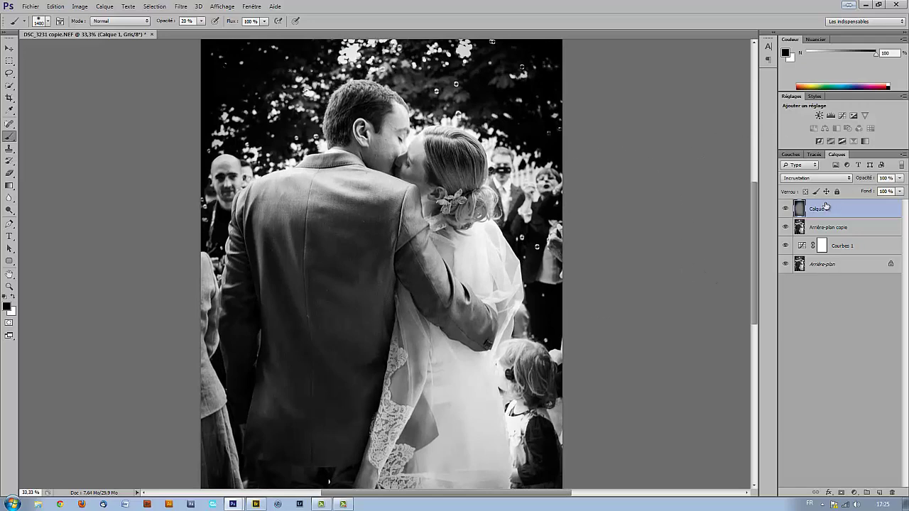
left_click(787, 209)
left_click(787, 210)
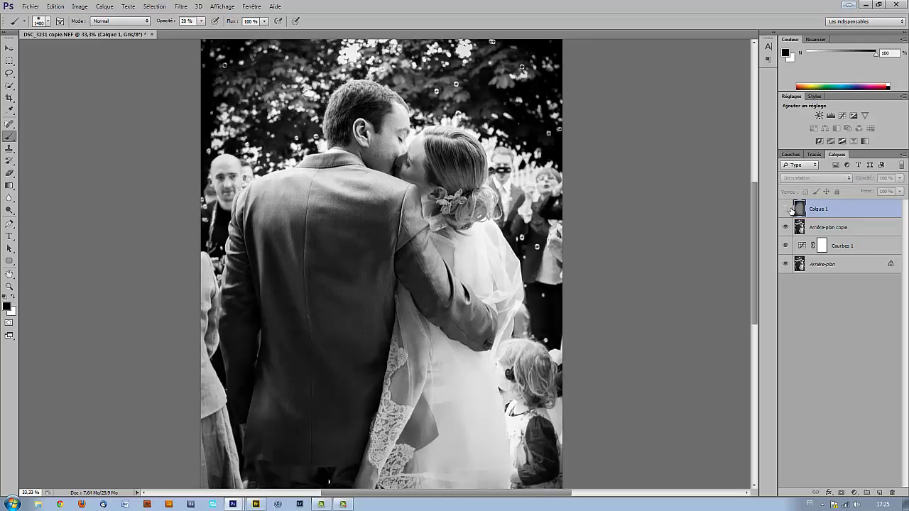
key("ctrl+minus")
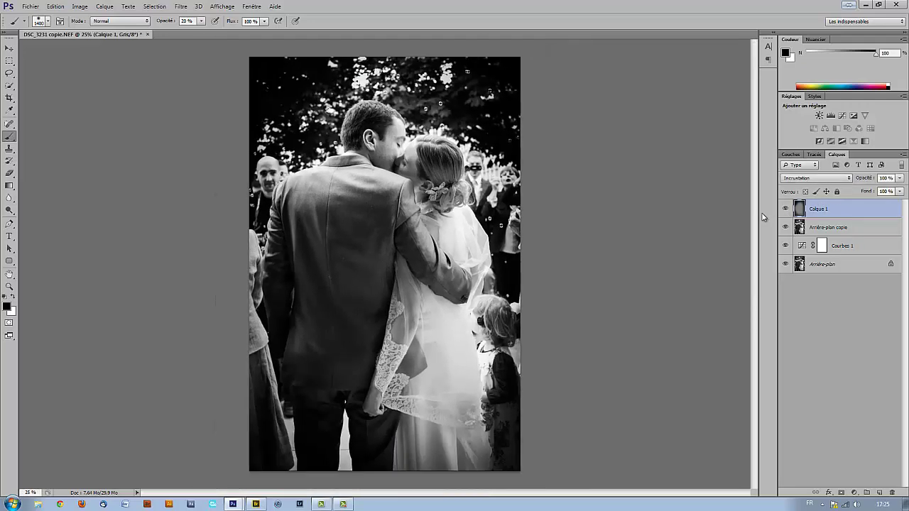